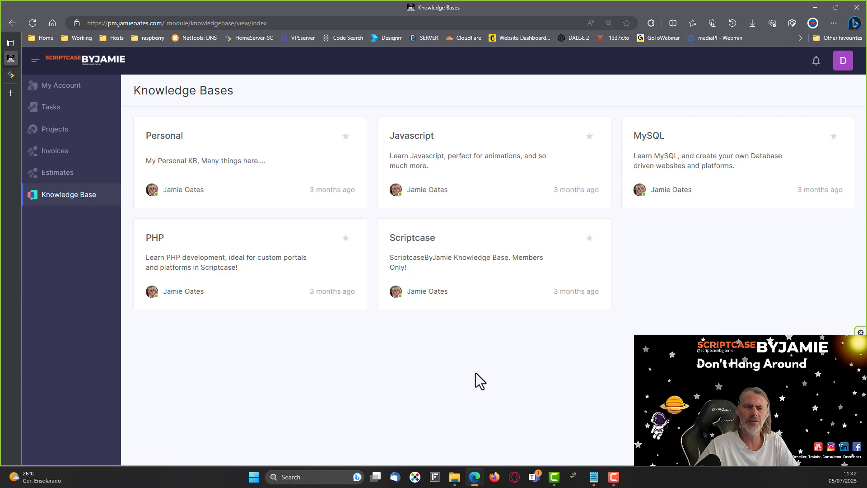
# In the Scriptcase knowledge base, find the channel templates' Projects article and open Client & Customer Management Platform V.1 from it
pyautogui.click(413, 238)
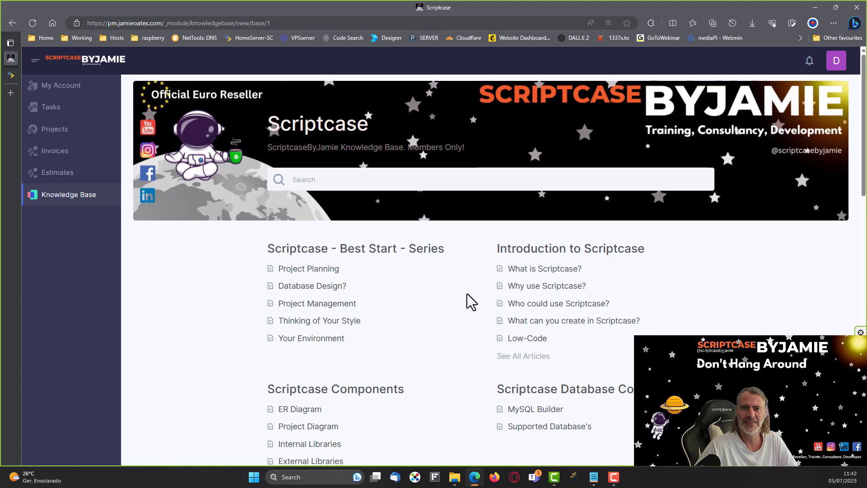
pyautogui.scroll(-3, 467, 294)
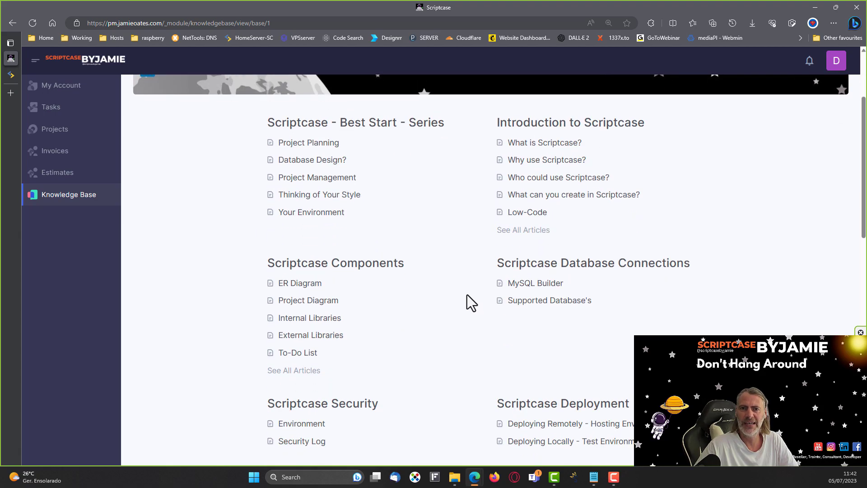
pyautogui.scroll(-3, 466, 294)
pyautogui.scroll(-3, 466, 294)
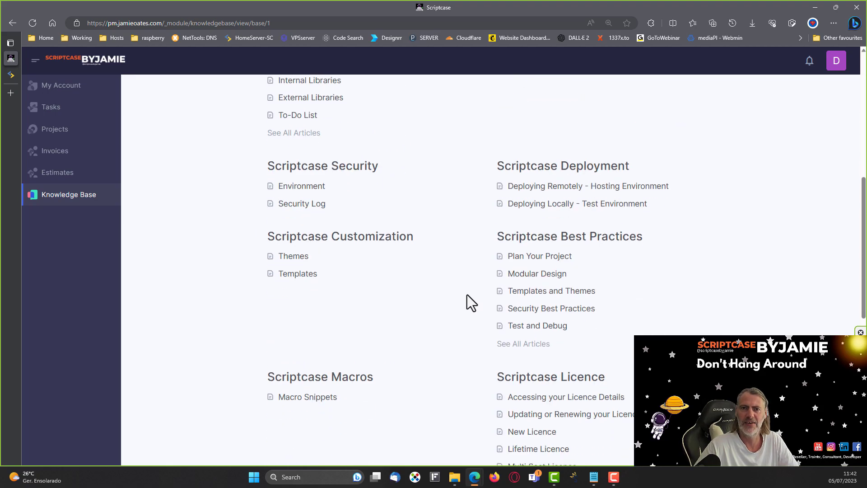
pyautogui.scroll(-6, 460, 302)
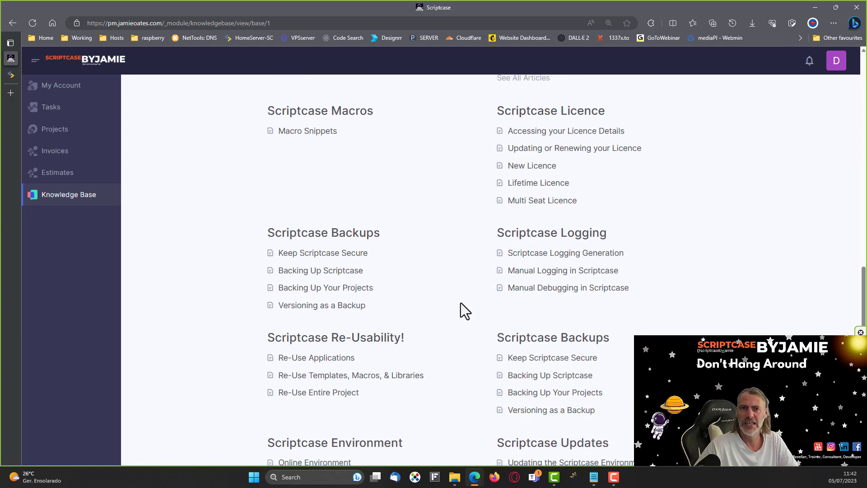
pyautogui.scroll(-3, 460, 302)
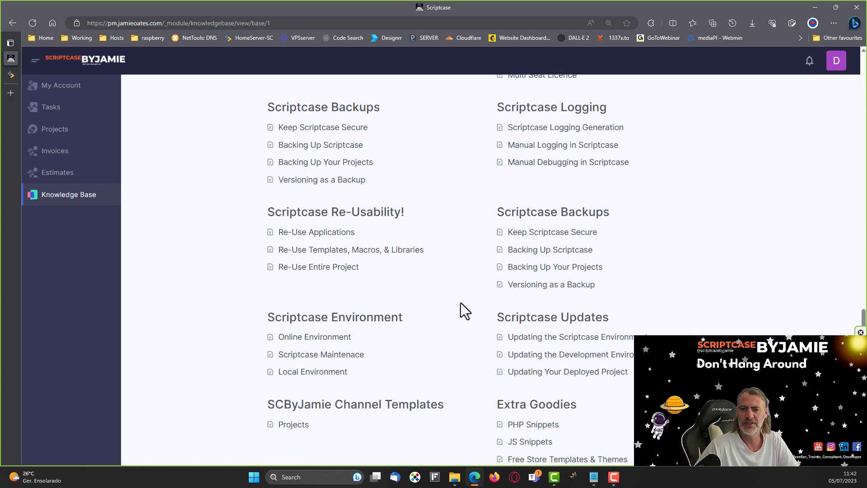
pyautogui.scroll(-1, 461, 302)
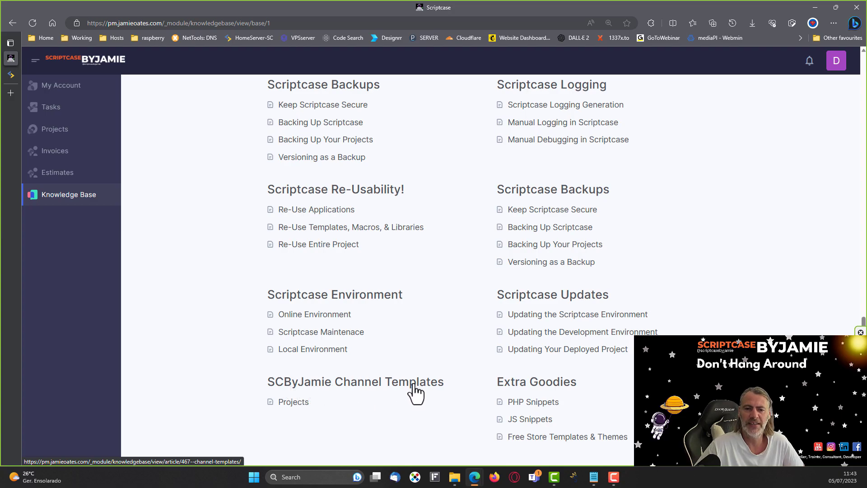
pyautogui.click(294, 410)
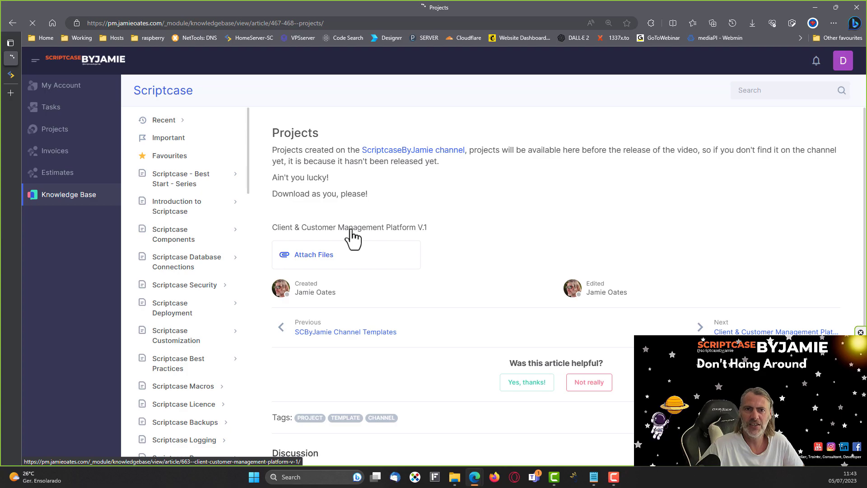
pyautogui.click(370, 229)
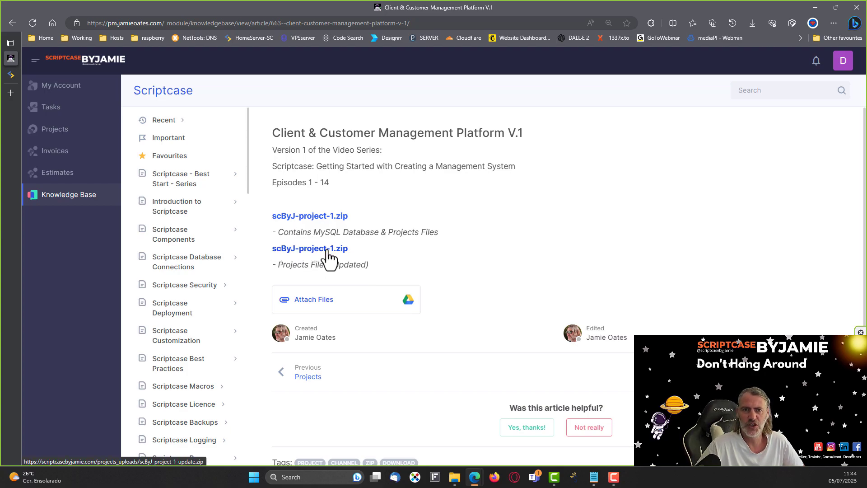
# Highlight the descriptions of the two project archives, download the updated project files archive, and return to the article
pyautogui.moveTo(278, 265); pyautogui.dragTo(377, 267)
pyautogui.moveTo(276, 232); pyautogui.dragTo(439, 235)
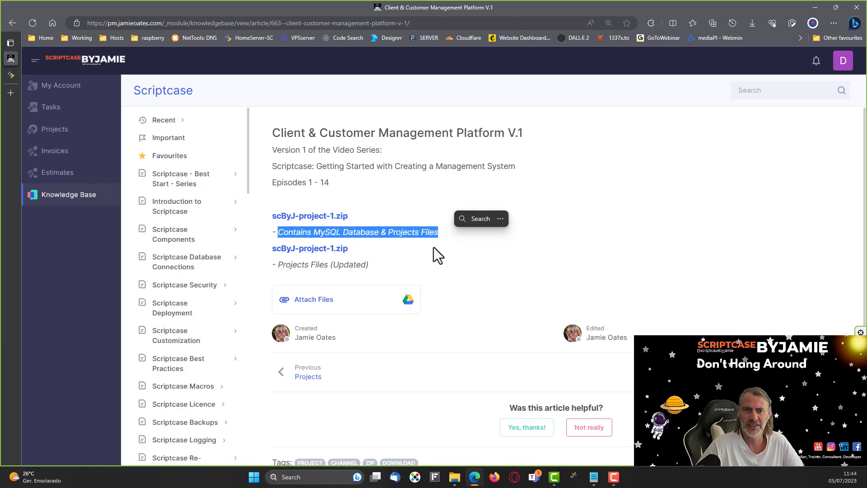
pyautogui.click(321, 265)
pyautogui.click(302, 252)
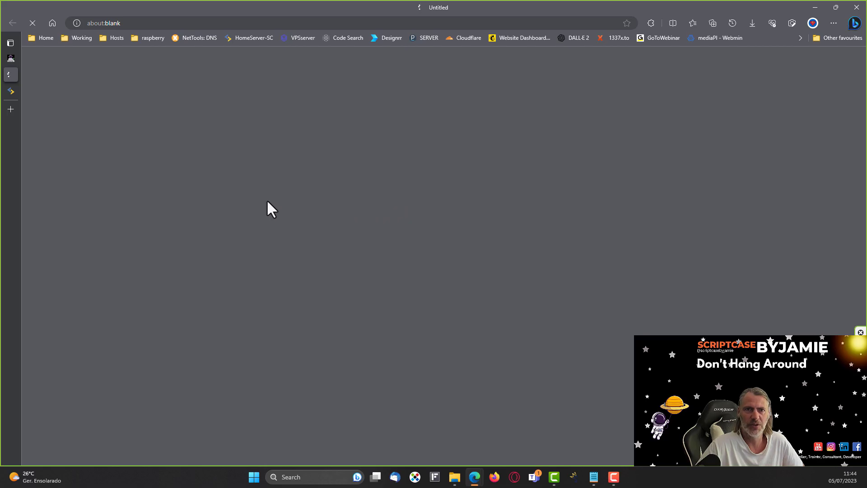
pyautogui.click(7, 58)
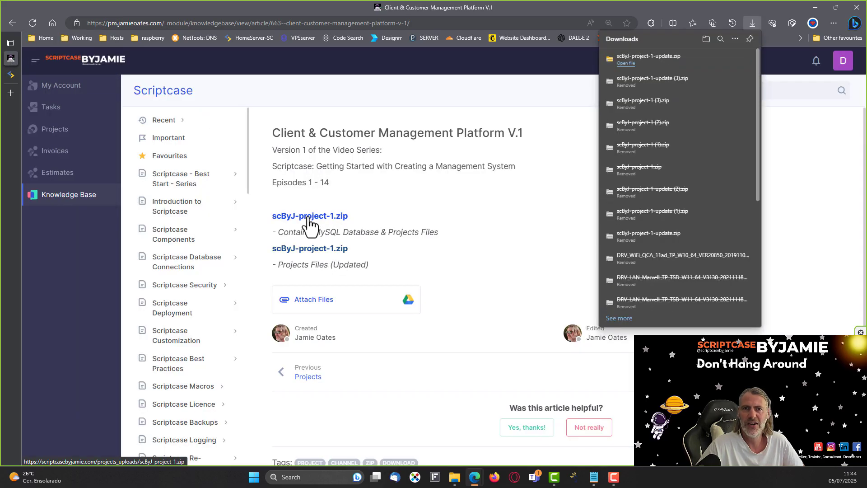
# Download scByJ-project-1.zip with the MySQL database and project files, open it and select project_one.sql
pyautogui.click(308, 218)
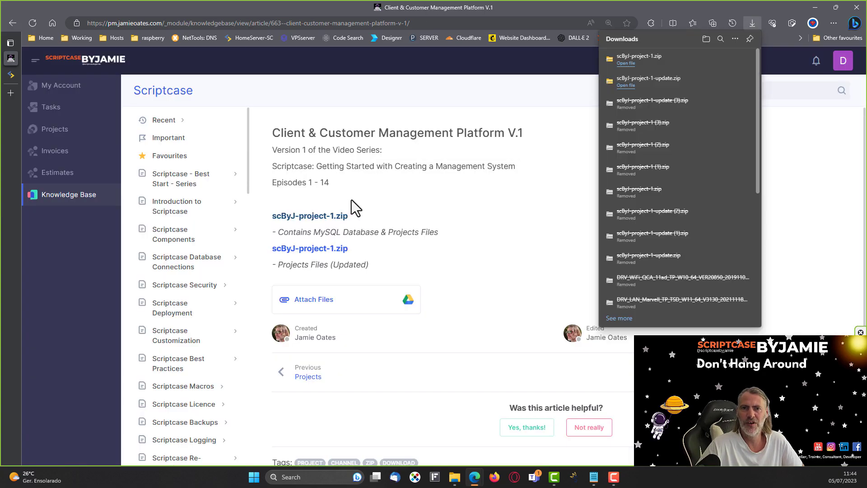
pyautogui.click(625, 63)
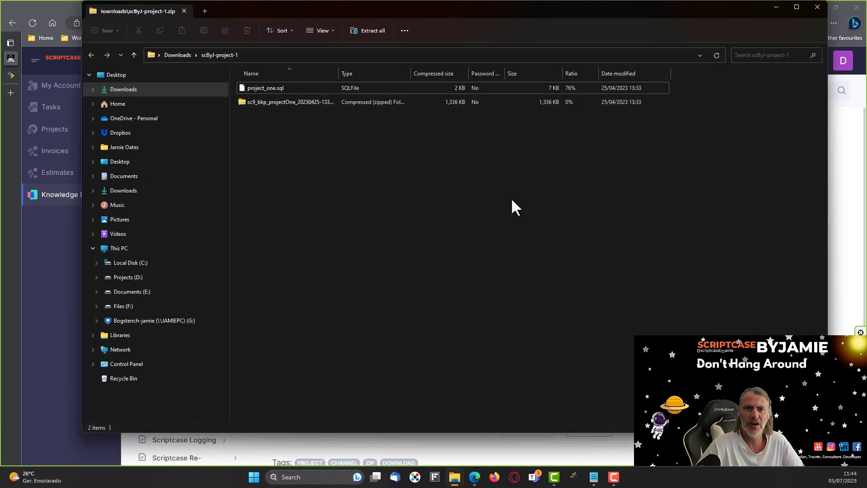
pyautogui.click(251, 87)
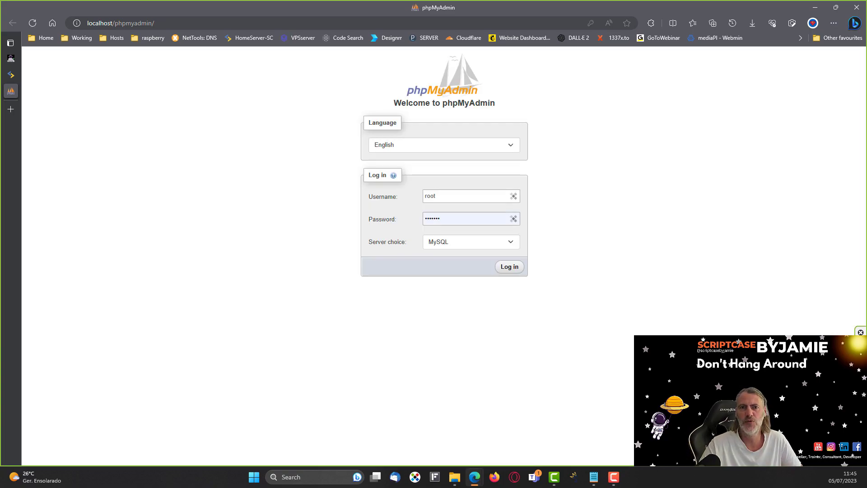
# Clear the prefilled password and log in to phpMyAdmin as root on the MySQL server
pyautogui.doubleClick(452, 218)
pyautogui.press('BackSpace')
pyautogui.click(326, 277)
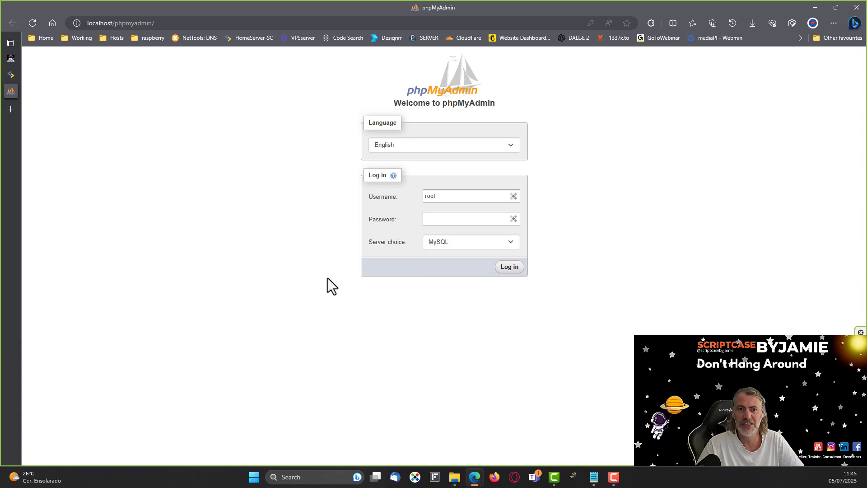
pyautogui.click(510, 270)
# Switch to the extracted view of scByJ-project-1.zip and open project_one.sql in Notepad just this once
pyautogui.moveTo(455, 477)
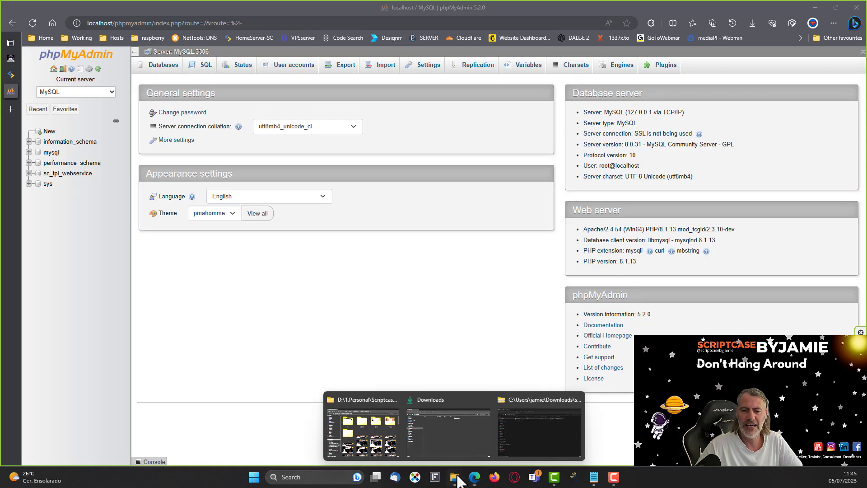
pyautogui.click(548, 428)
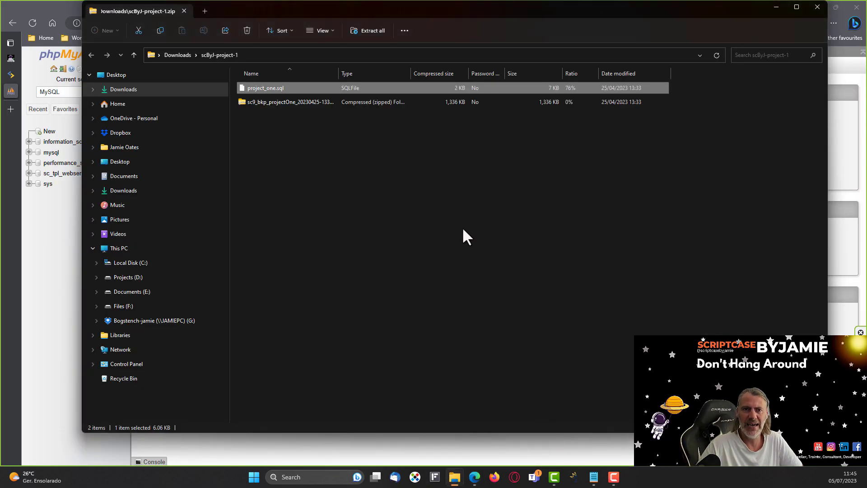
pyautogui.rightClick(256, 86)
pyautogui.click(275, 91)
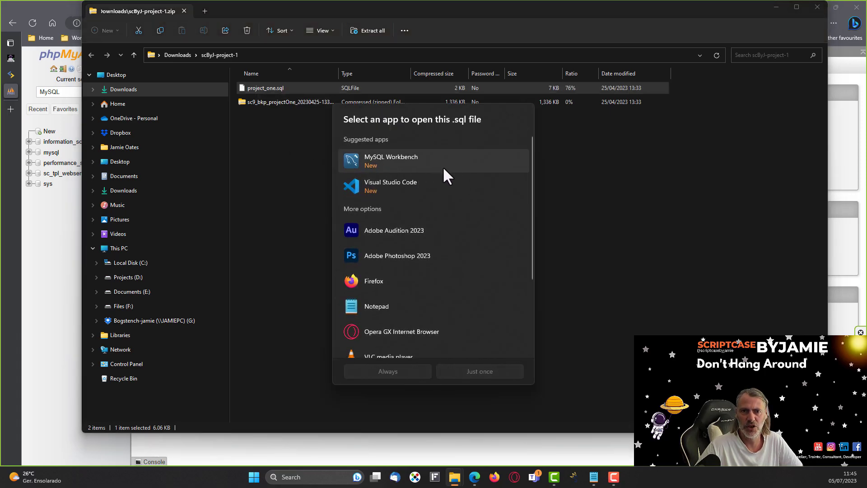
pyautogui.click(391, 306)
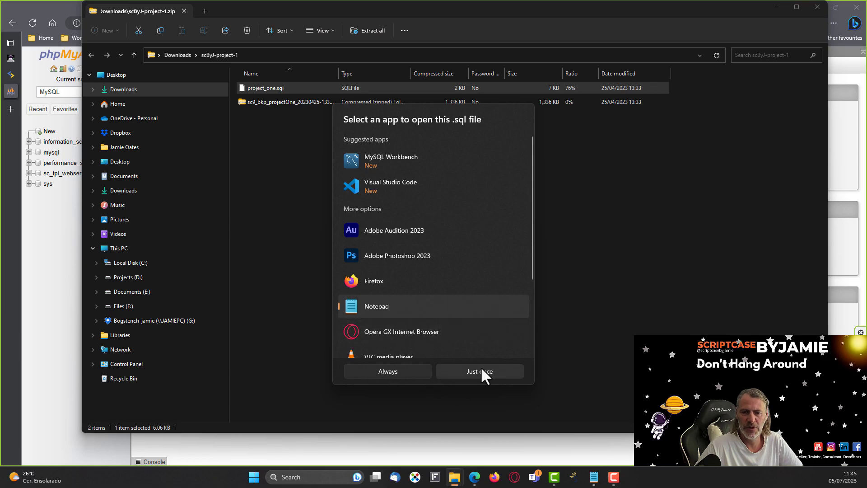
pyautogui.click(479, 371)
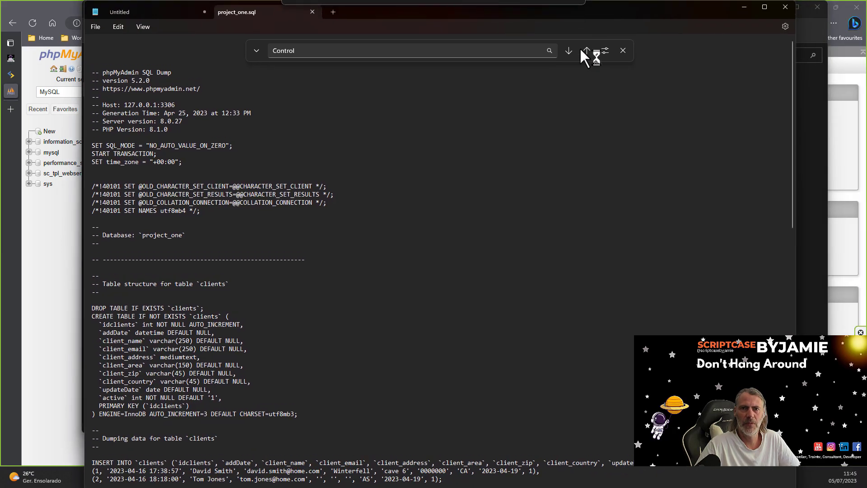
# Copy the entire contents of project_one.sql and return to phpMyAdmin
pyautogui.click(402, 189)
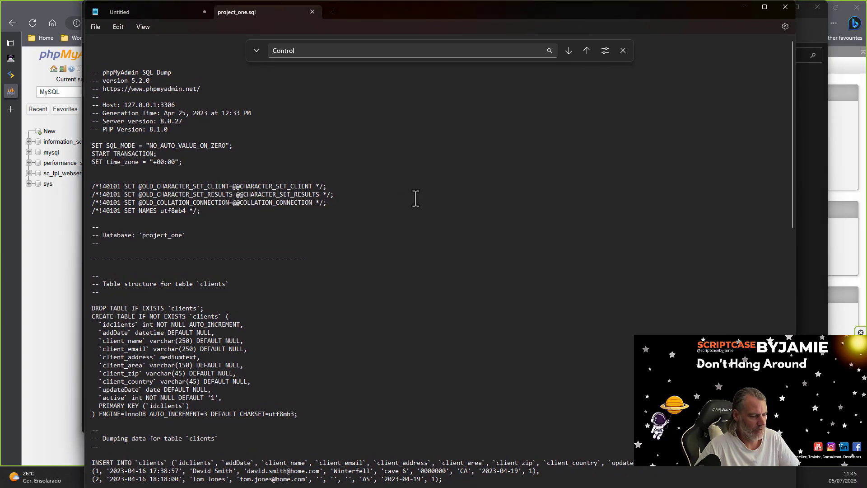
pyautogui.hotkey('ctrl', 'a')
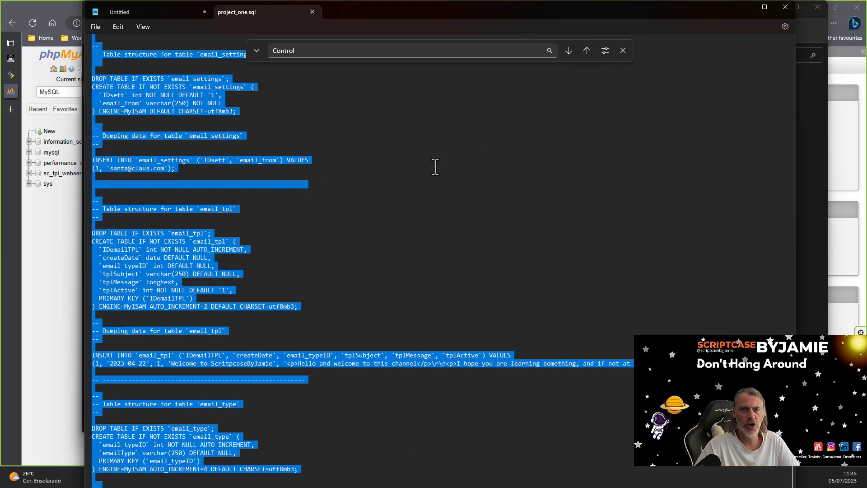
pyautogui.click(743, 7)
pyautogui.click(49, 232)
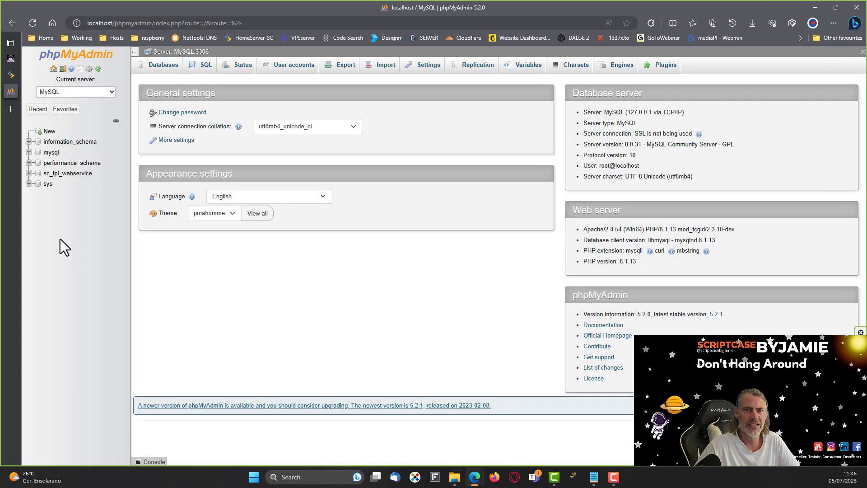
# Create a new database named project_one with the utf8mb4_0900_ai_ci collation
pyautogui.click(162, 66)
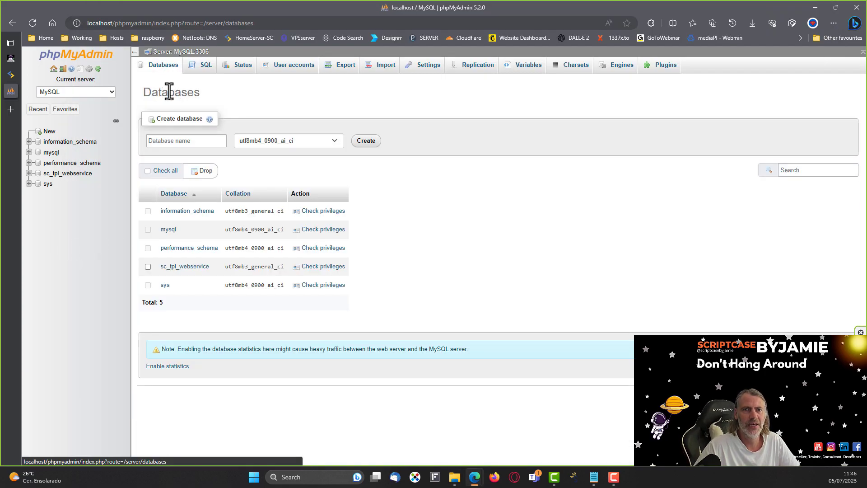
pyautogui.click(178, 141)
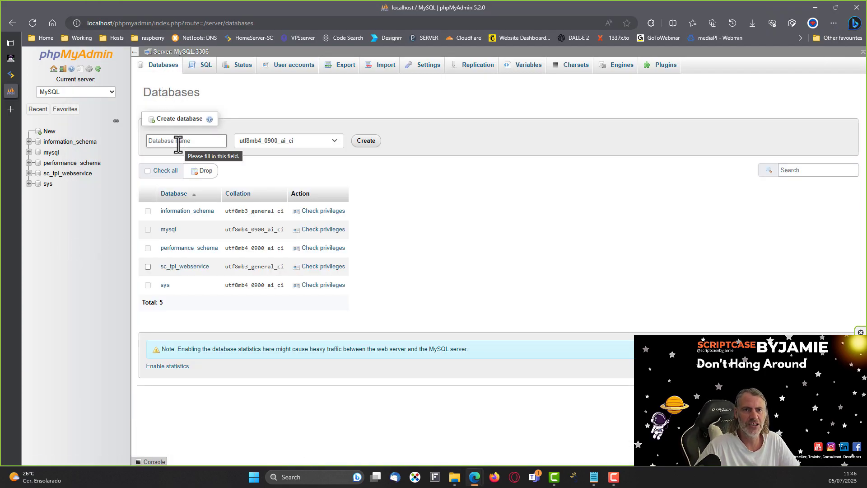
pyautogui.write('project_one')
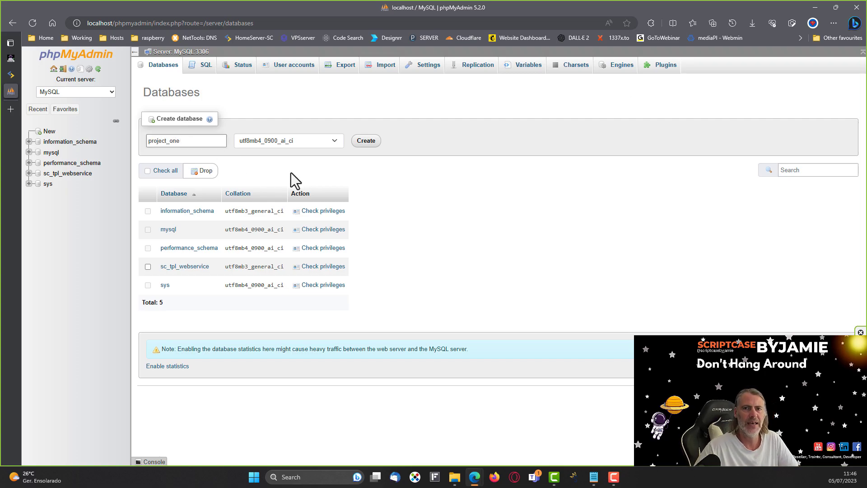
pyautogui.click(331, 138)
pyautogui.scroll(-4, 313, 199)
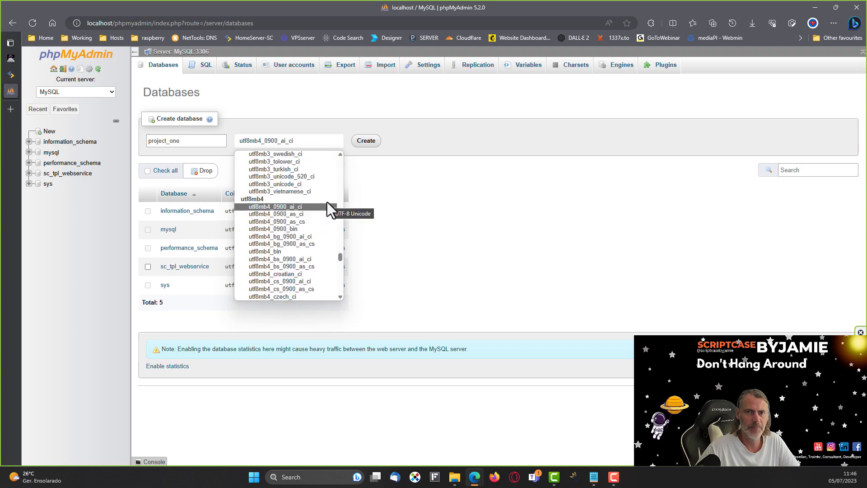
pyautogui.click(328, 204)
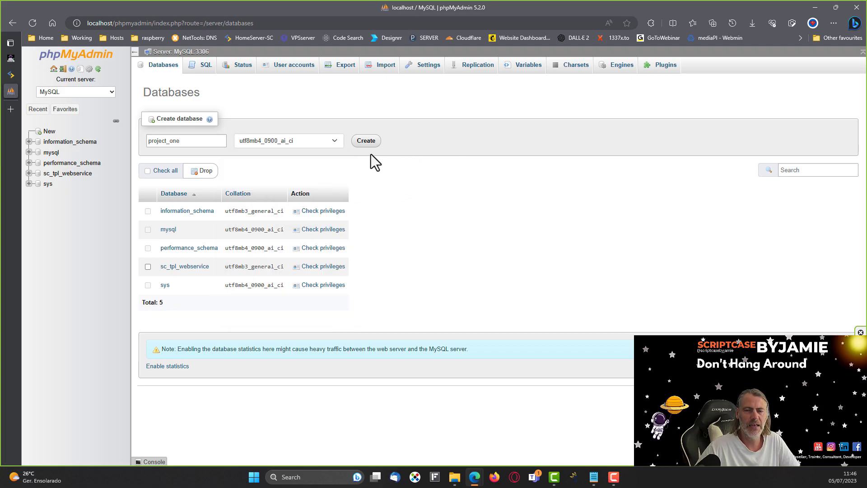
pyautogui.click(366, 143)
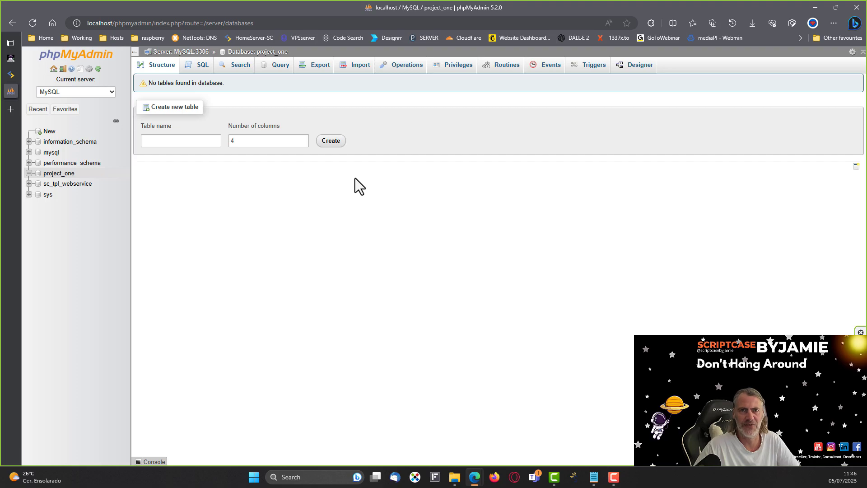
# Paste the copied SQL dump into a query on the project_one database and run it with foreign key checks enabled
pyautogui.click(201, 66)
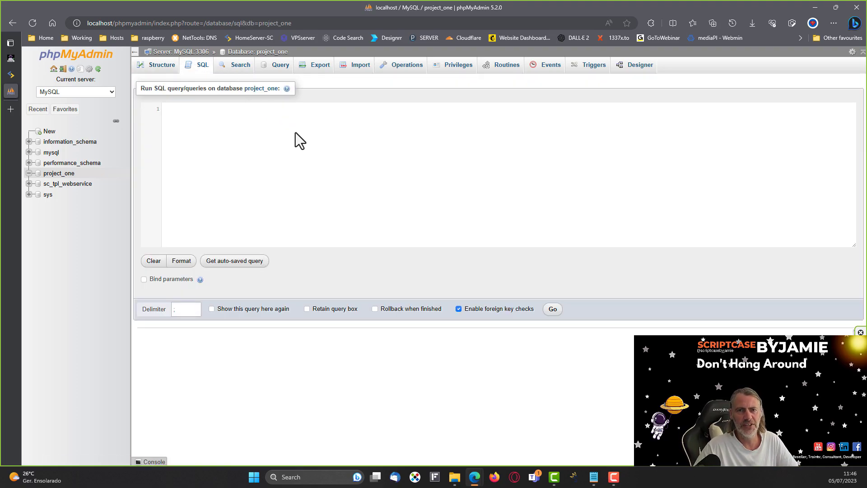
pyautogui.hotkey('ctrl', 'v')
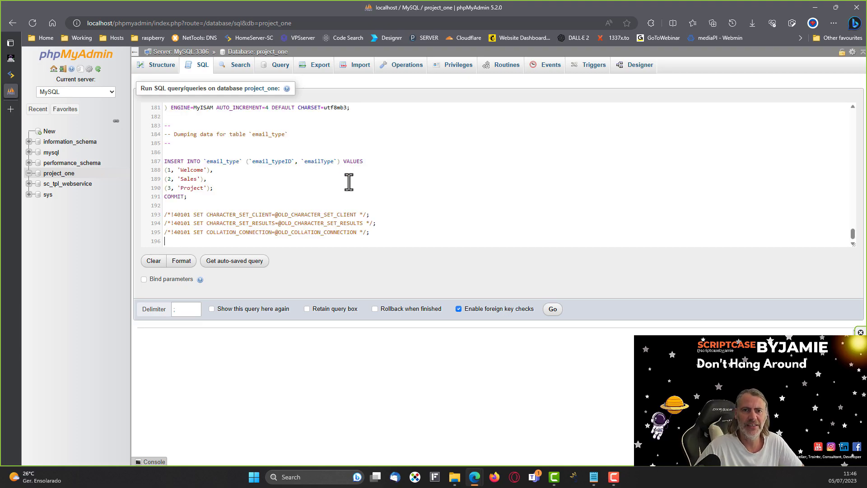
pyautogui.scroll(5, 399, 219)
pyautogui.scroll(10, 399, 218)
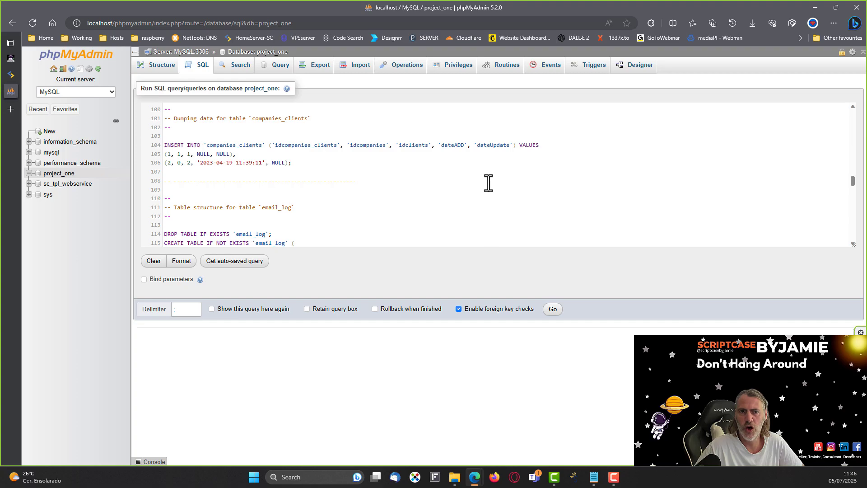
pyautogui.scroll(-13, 491, 186)
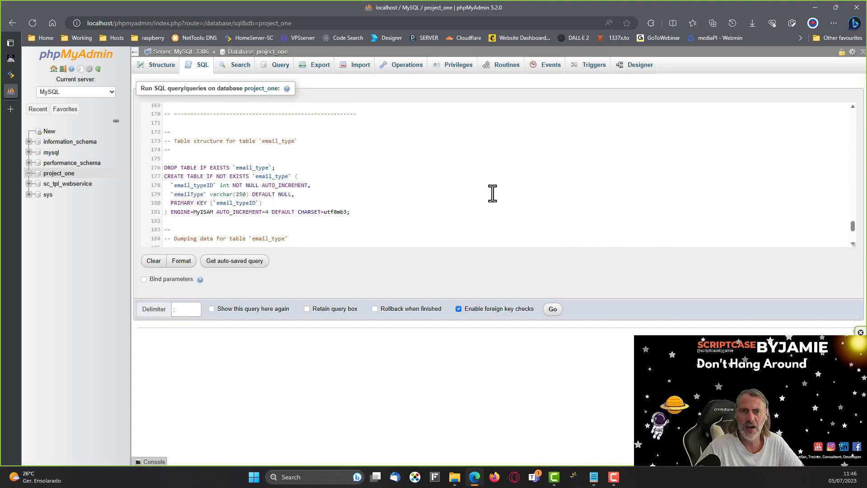
pyautogui.scroll(-3, 492, 193)
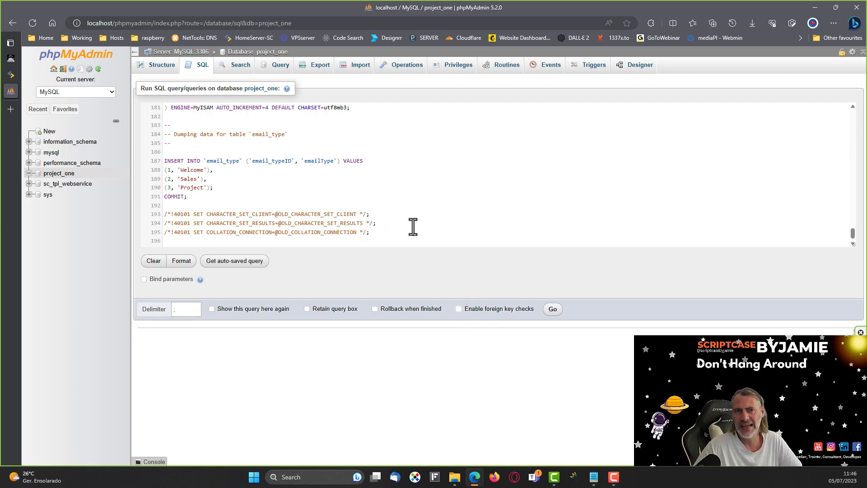
pyautogui.click(458, 309)
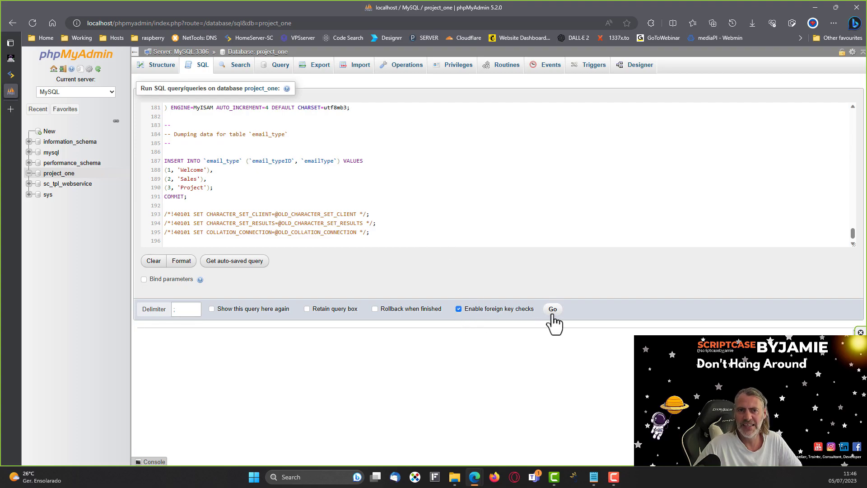
pyautogui.click(553, 311)
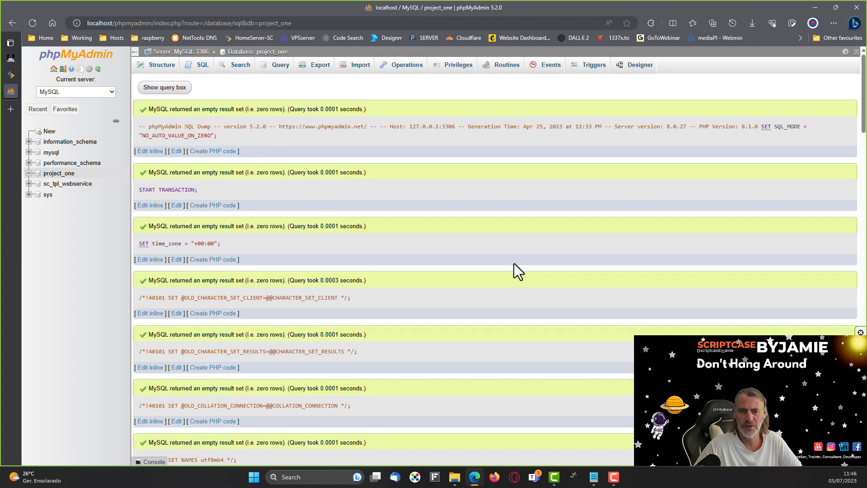
# Review the query results, the project_one table list and the records in the clients table
pyautogui.scroll(-20, 514, 264)
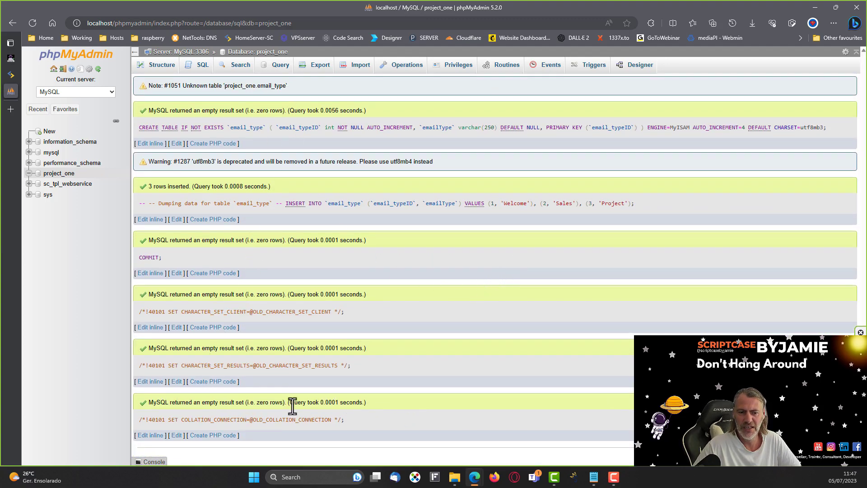
pyautogui.scroll(20, 467, 398)
pyautogui.scroll(1, 546, 356)
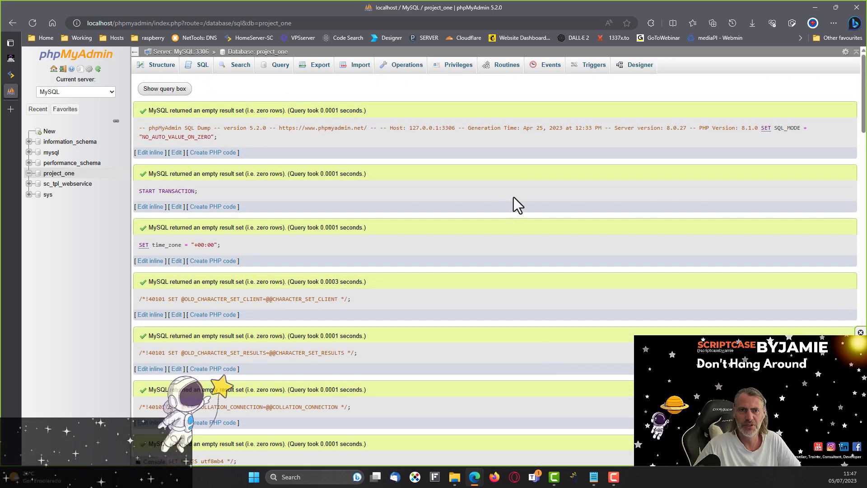
pyautogui.click(157, 67)
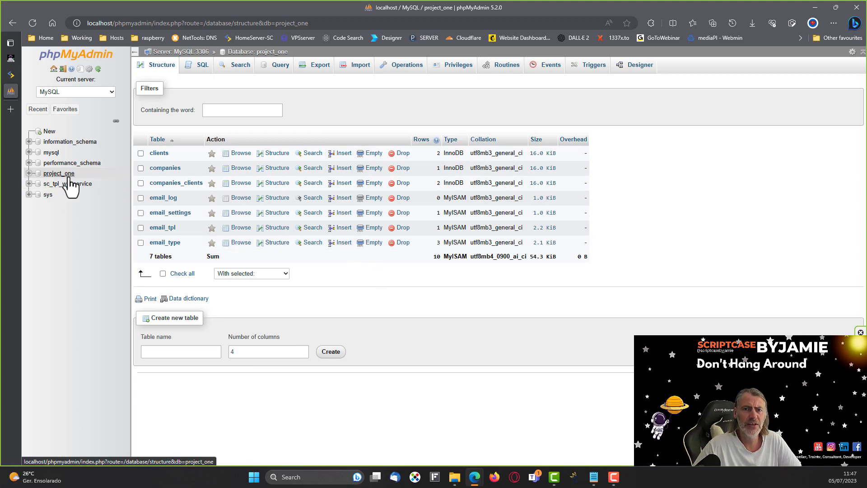
pyautogui.click(159, 154)
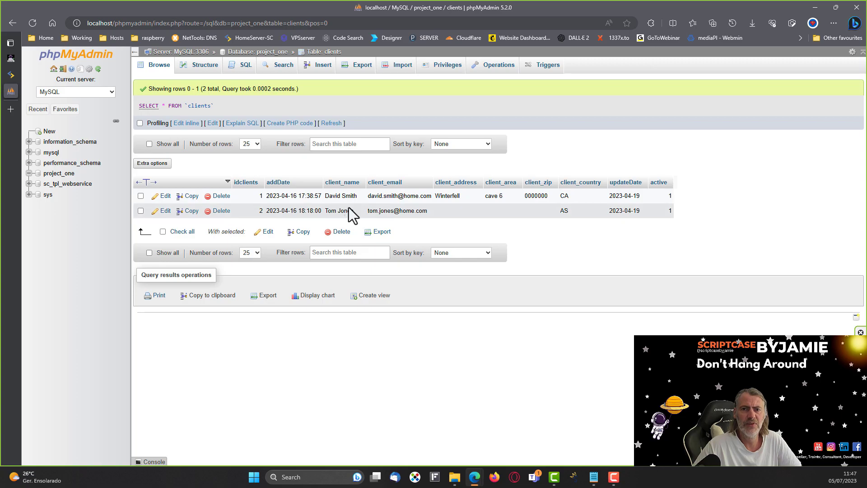
pyautogui.click(253, 52)
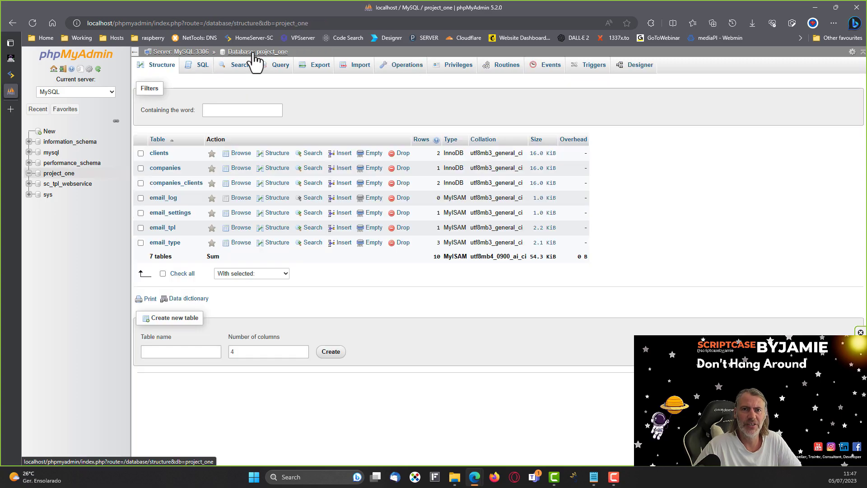
pyautogui.click(259, 52)
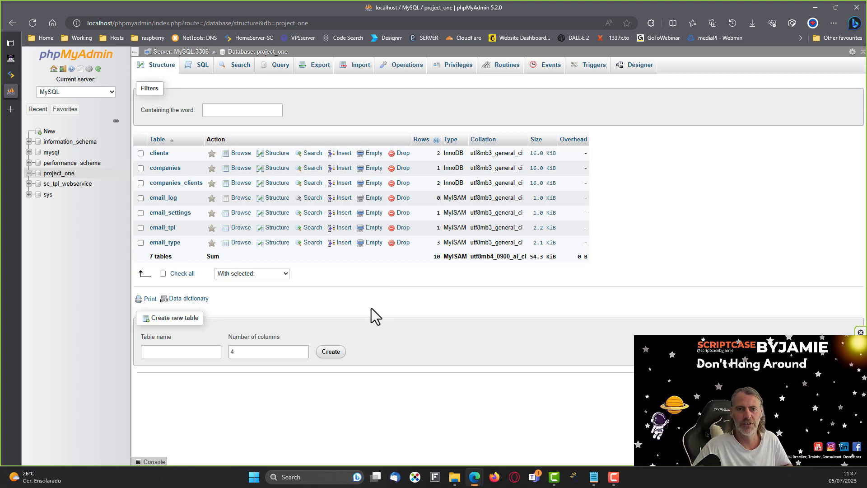
# Switch to Scriptcase, log in as admin with the prefilled credentials and zoom the page out one level
pyautogui.click(10, 73)
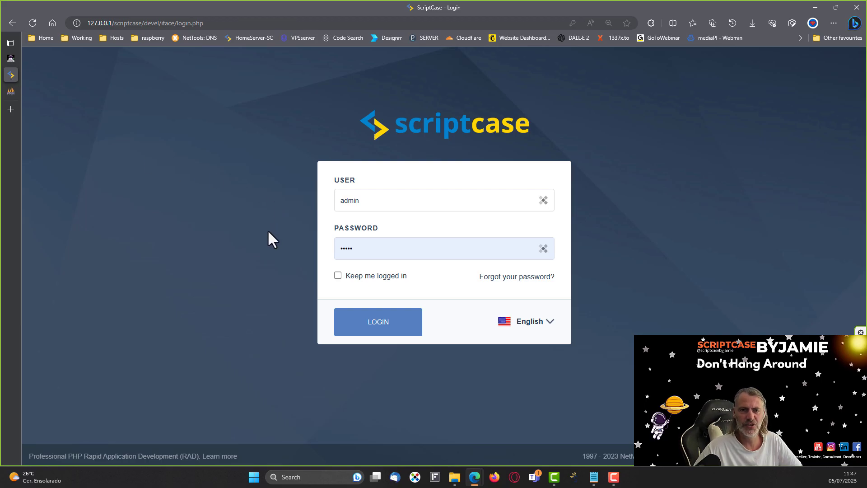
pyautogui.click(383, 334)
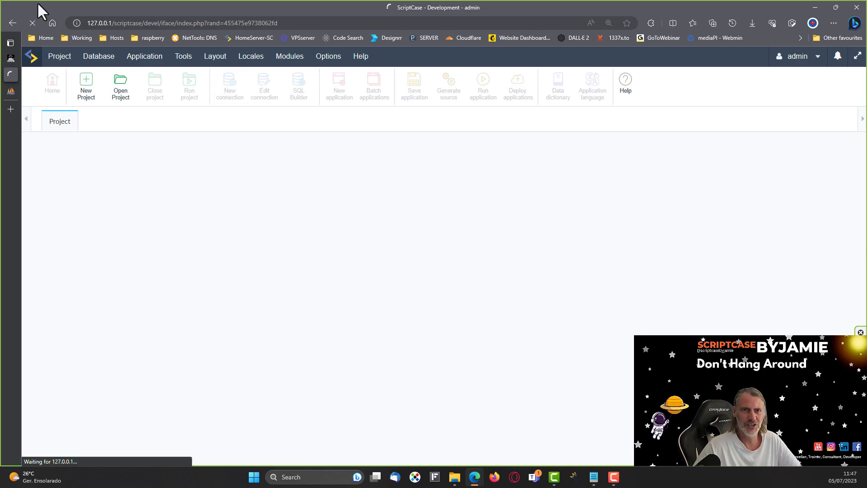
pyautogui.click(110, 23)
pyautogui.click(345, 302)
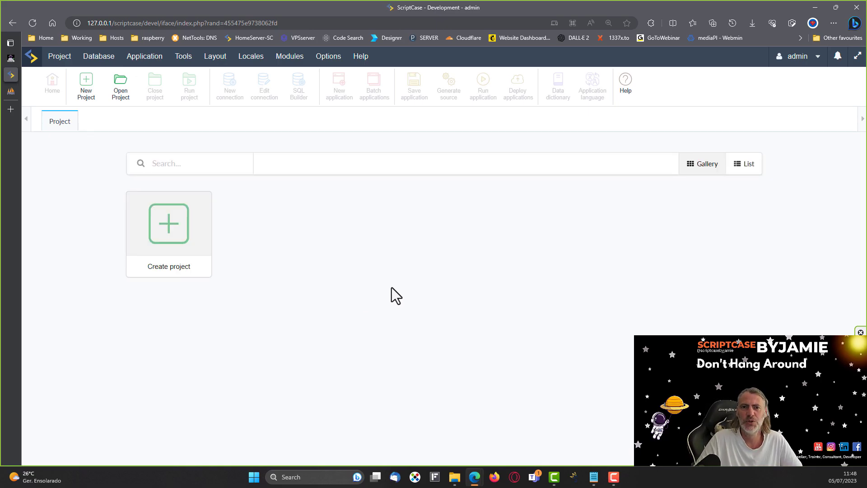
pyautogui.hotkey('ctrl', '-')
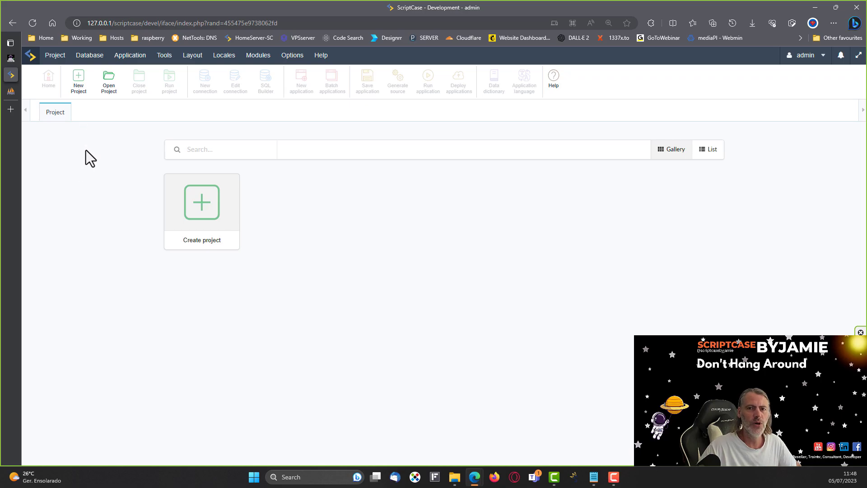
# Check the contents of scByJ-project-1-update.zip in the Downloads folder, widening the name column, and return to Scriptcase
pyautogui.moveTo(456, 475)
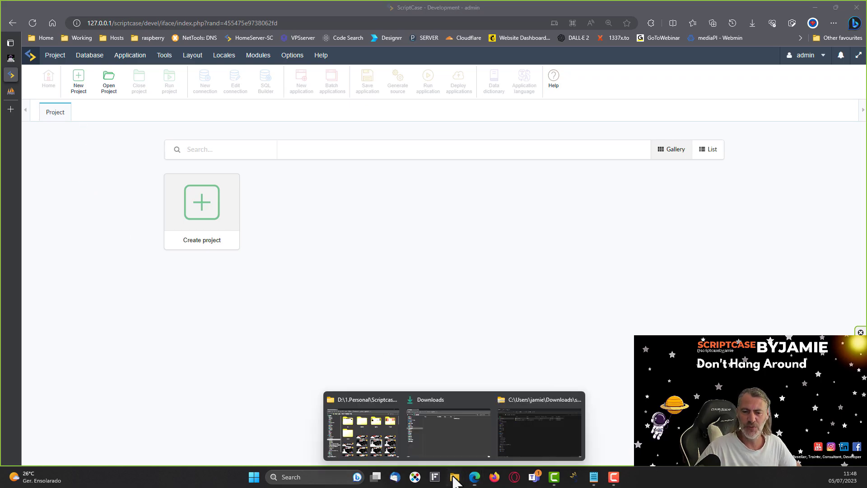
pyautogui.click(527, 435)
pyautogui.click(450, 281)
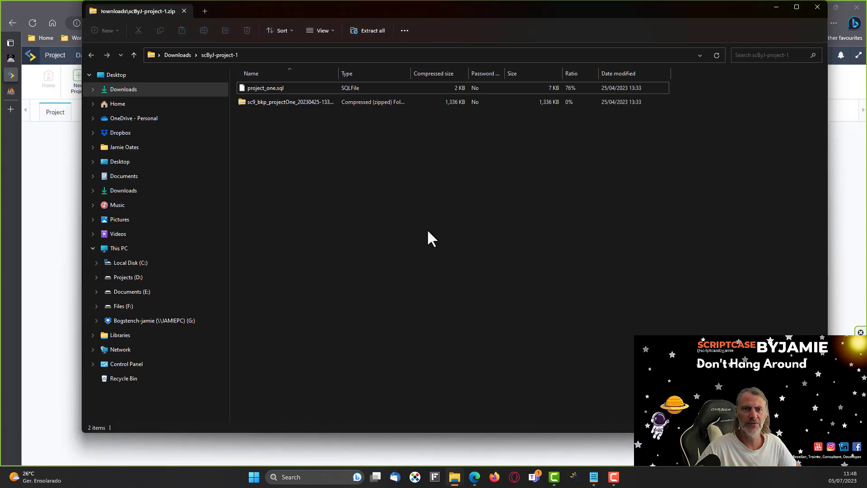
pyautogui.click(175, 53)
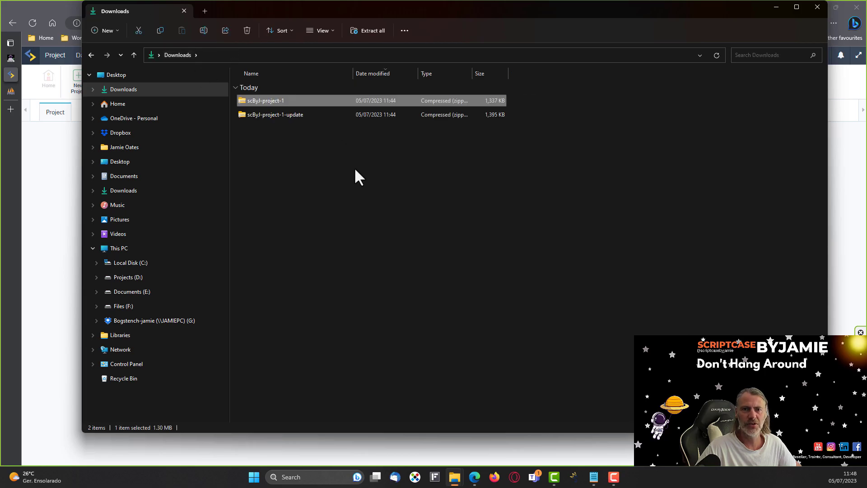
pyautogui.click(354, 168)
pyautogui.doubleClick(259, 114)
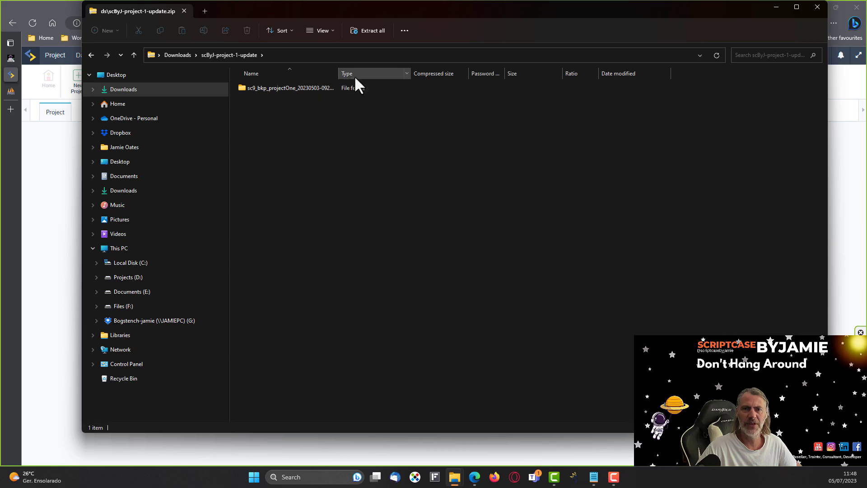
pyautogui.moveTo(338, 71); pyautogui.dragTo(382, 71)
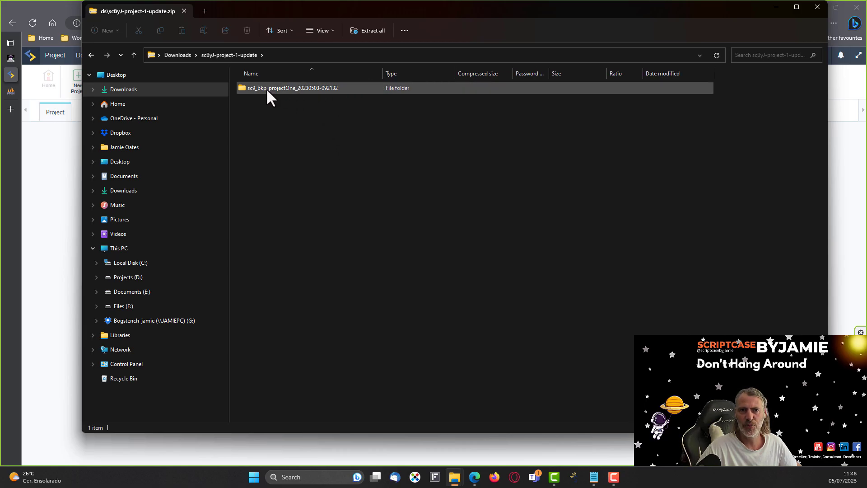
pyautogui.click(172, 55)
pyautogui.click(39, 142)
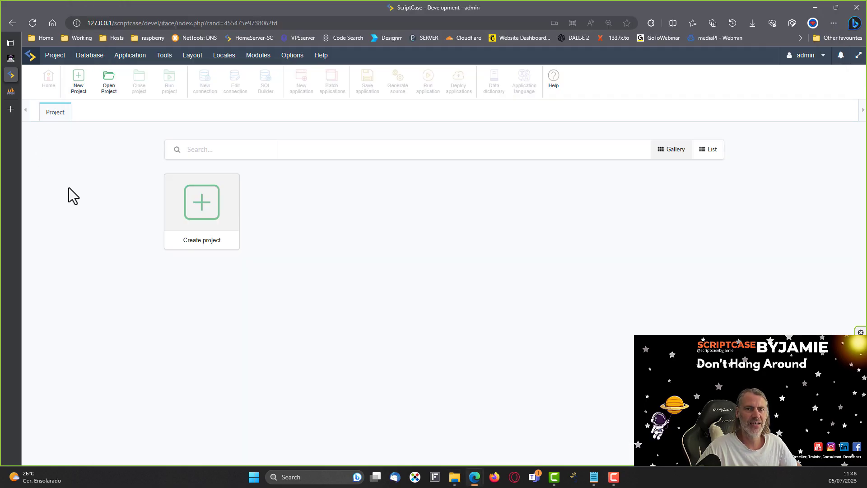
# Start a project import and select scByJ-project-1-update from Downloads in the backup file chooser
pyautogui.click(57, 55)
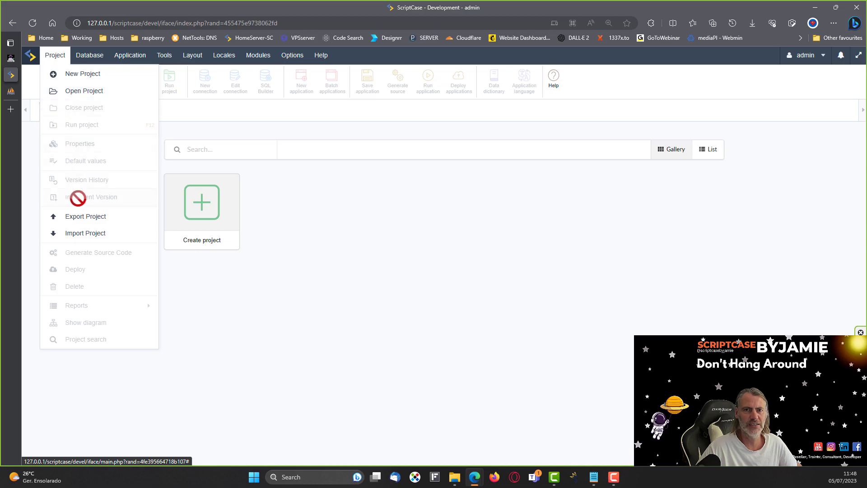
pyautogui.click(74, 233)
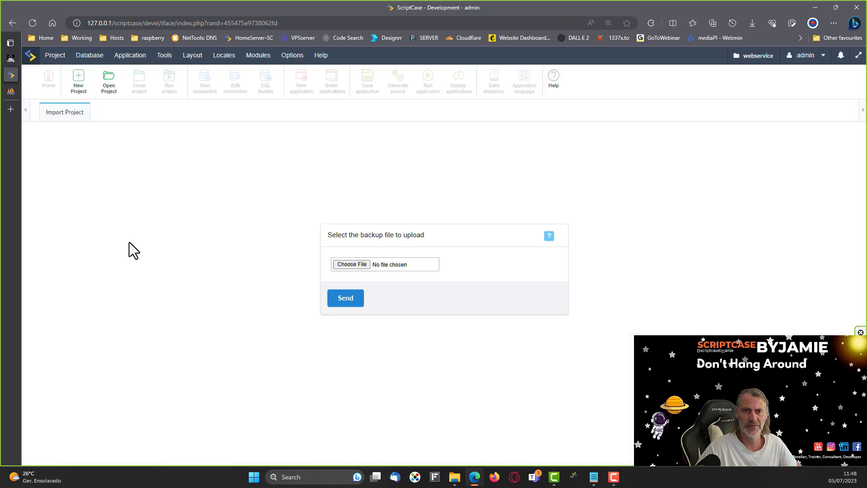
pyautogui.click(356, 264)
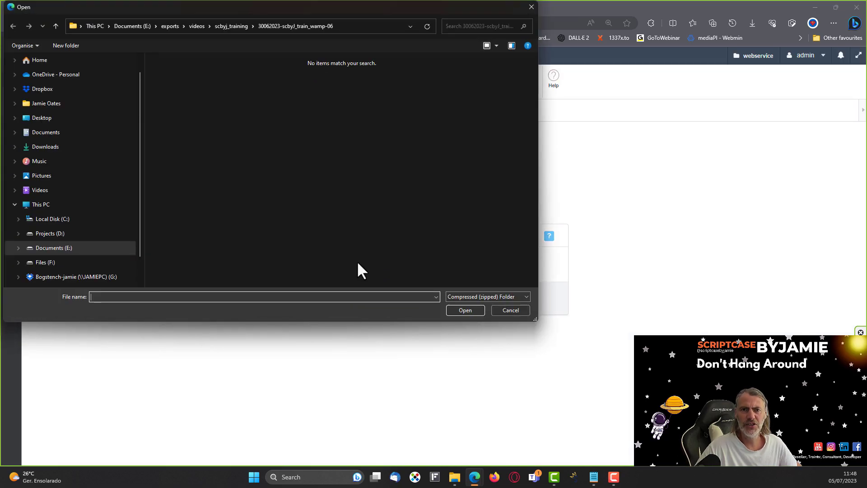
pyautogui.click(44, 149)
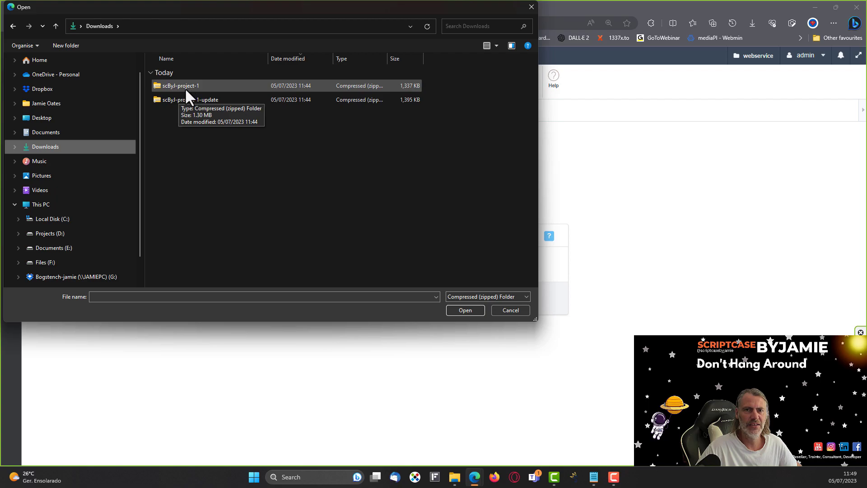
pyautogui.click(183, 85)
pyautogui.click(189, 100)
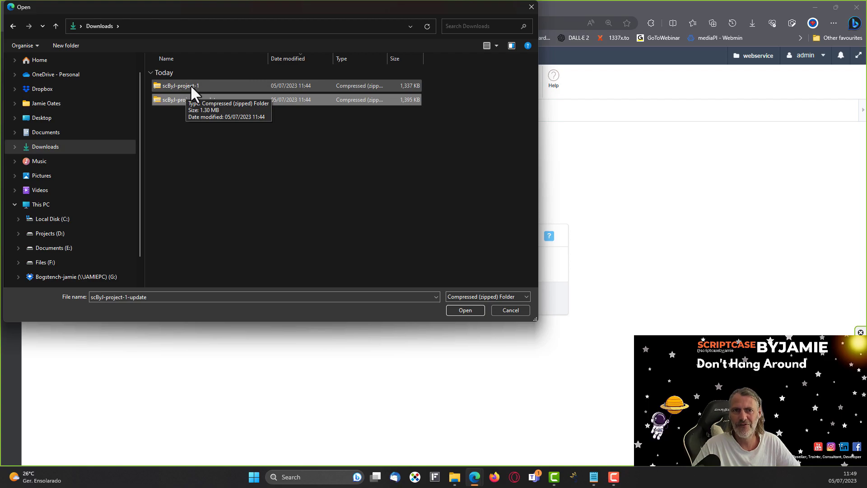
# Compare the contents of the scByJ-project-1 and scByJ-project-1-update archives in the Downloads folder
pyautogui.moveTo(454, 476)
pyautogui.click(522, 447)
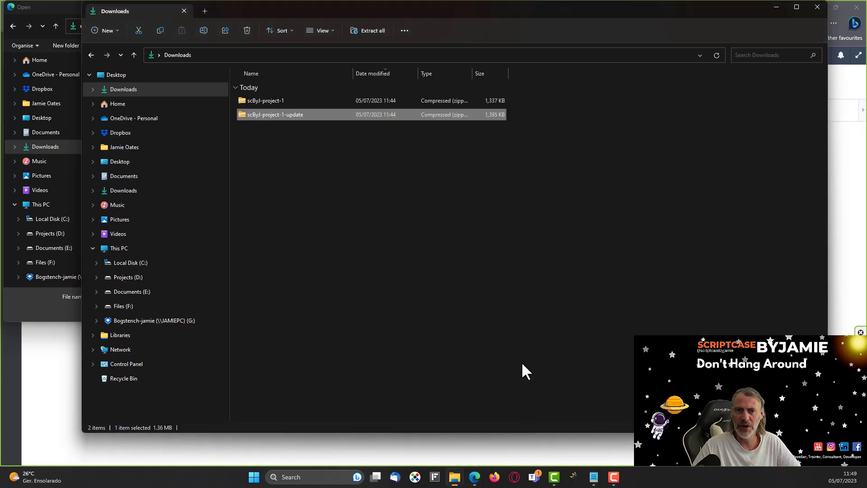
pyautogui.click(248, 100)
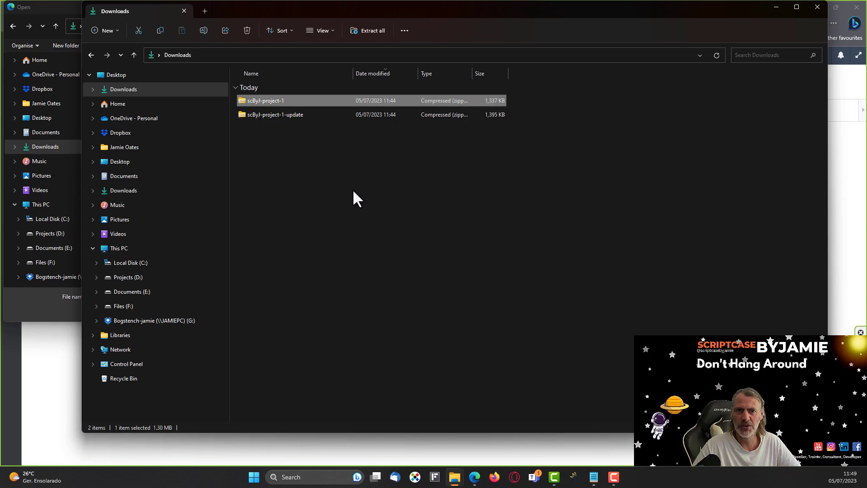
pyautogui.doubleClick(254, 101)
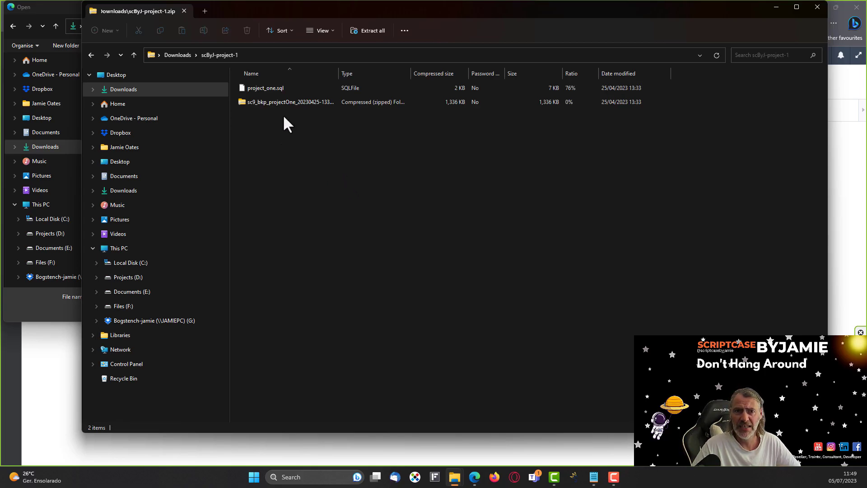
pyautogui.click(258, 102)
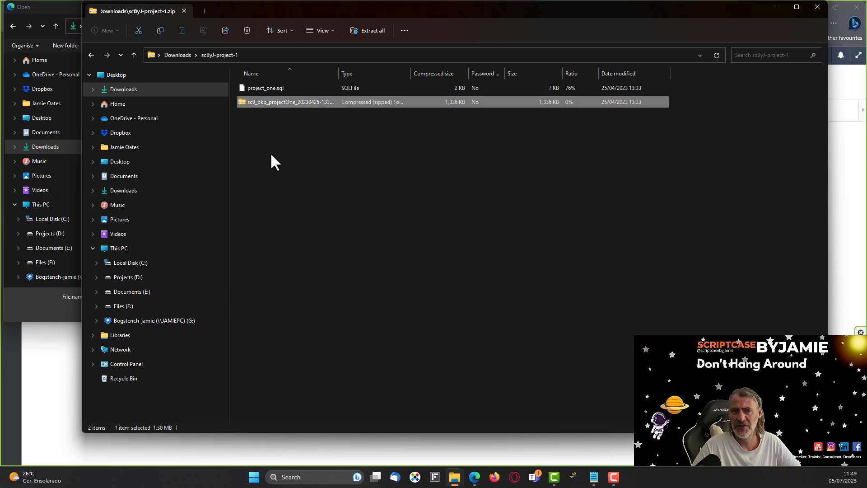
pyautogui.click(259, 88)
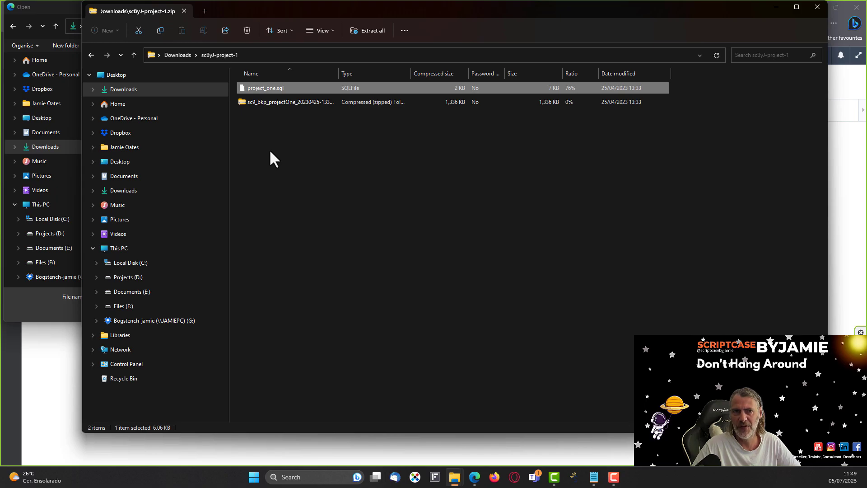
pyautogui.click(186, 54)
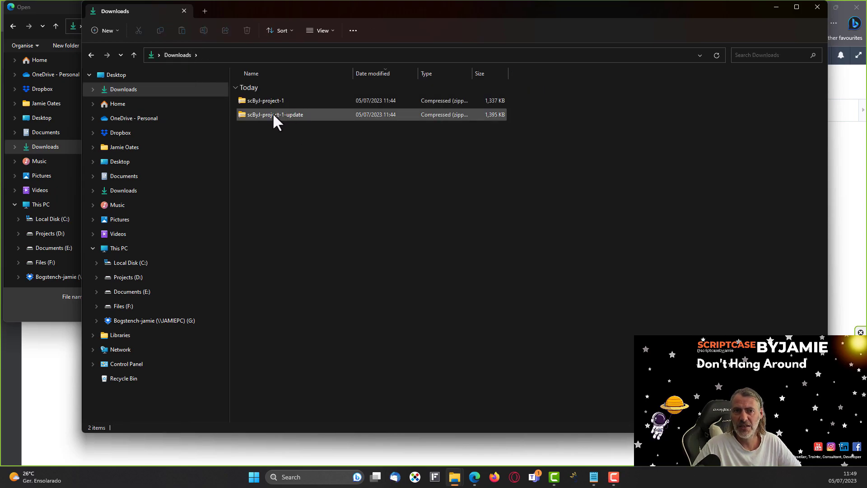
pyautogui.doubleClick(272, 113)
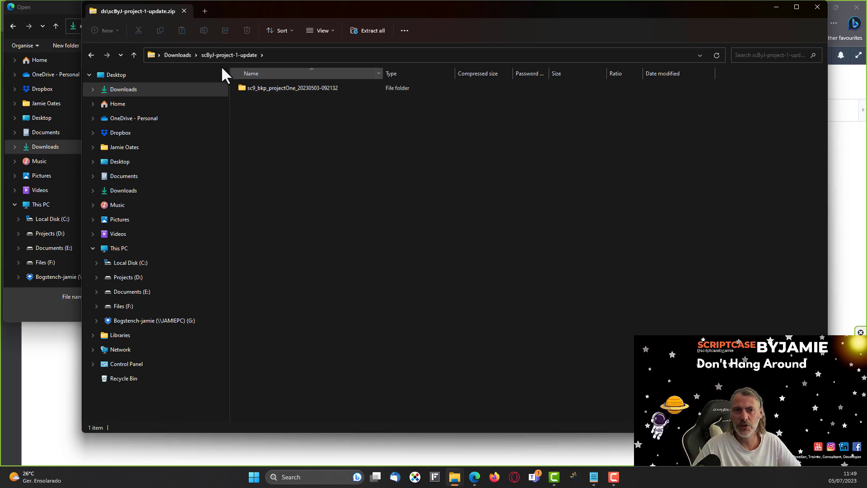
# Import the scByJ-project-1-update backup from Downloads as project projectOne and open the imported project
pyautogui.click(176, 55)
pyautogui.hotkey('alt', 'Tab')
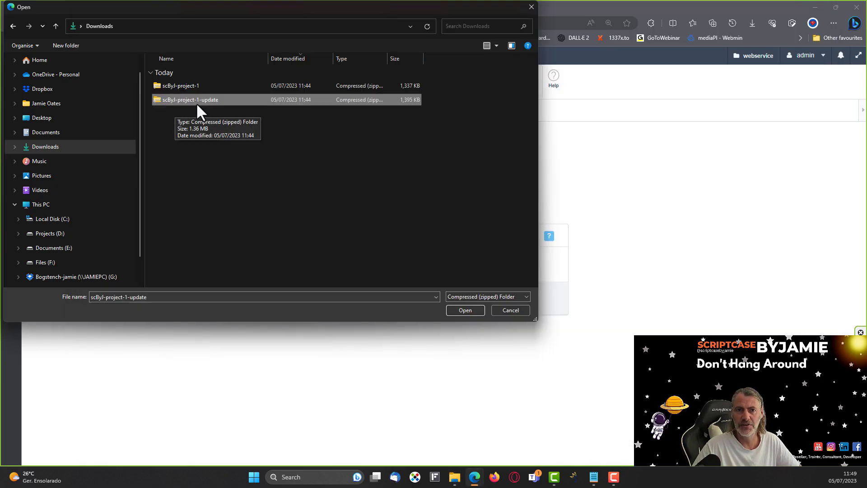
pyautogui.click(459, 308)
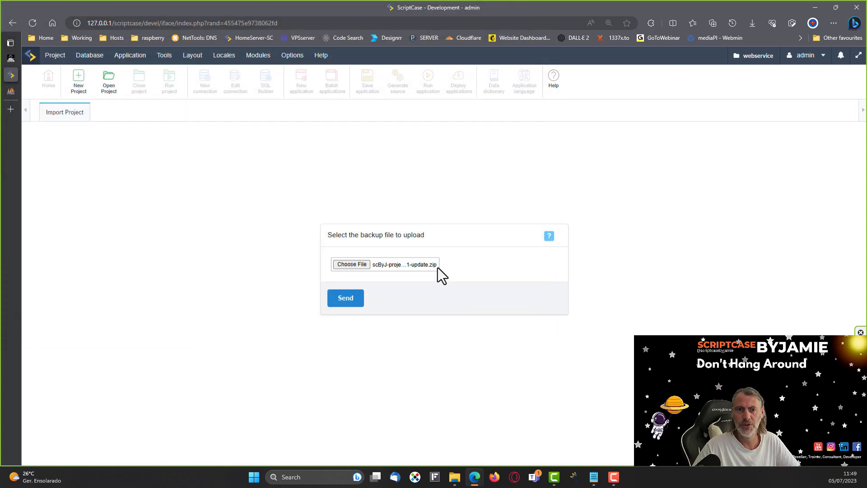
pyautogui.click(349, 300)
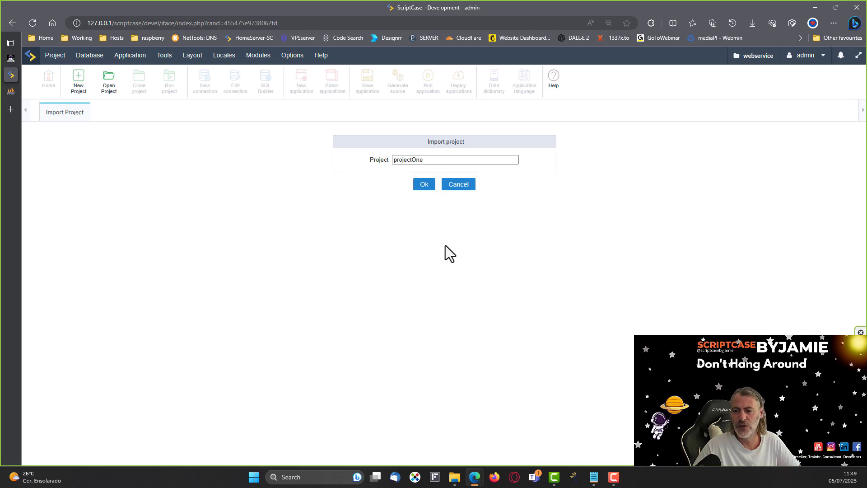
pyautogui.click(423, 185)
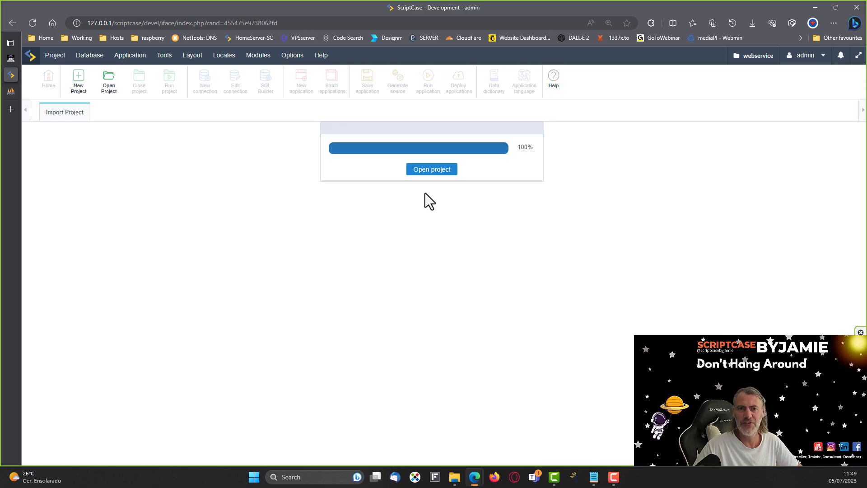
pyautogui.click(425, 171)
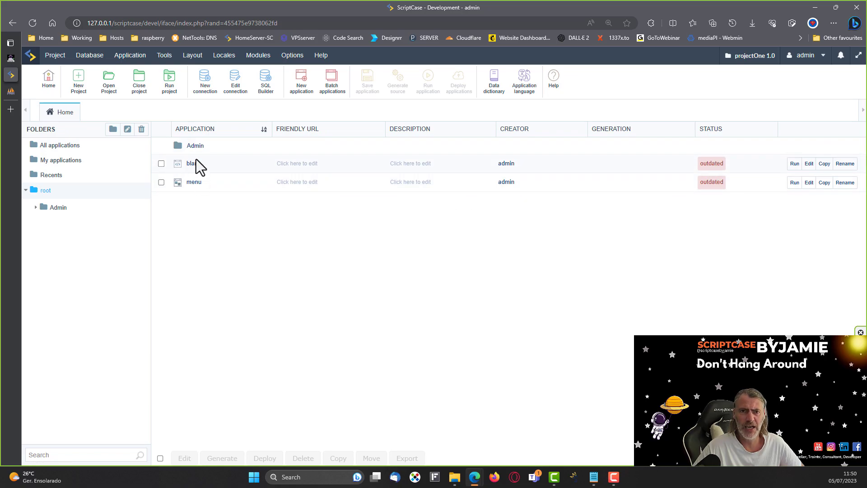
# Look through the Admin folder's Clients and Companies subfolders and the full application list of projectOne
pyautogui.click(57, 208)
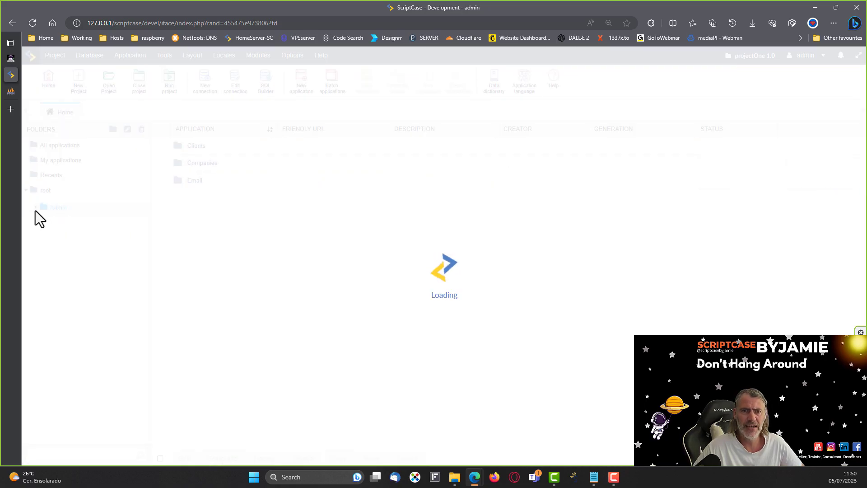
pyautogui.click(36, 209)
pyautogui.click(71, 229)
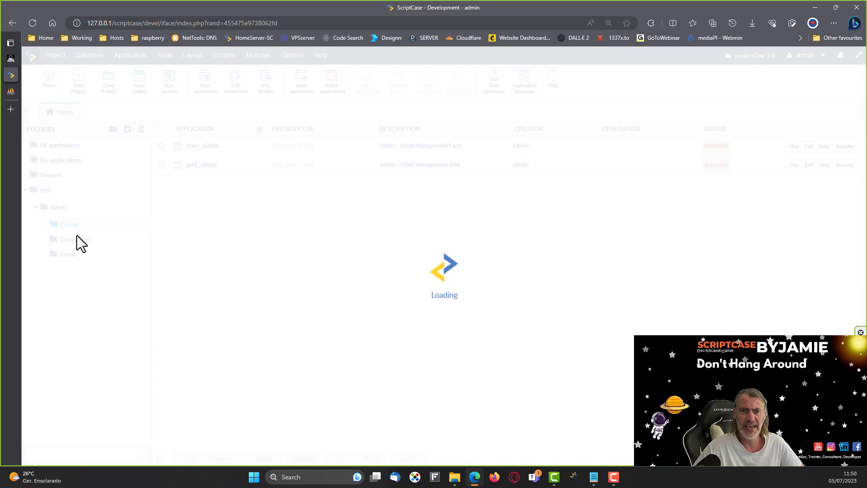
pyautogui.click(74, 240)
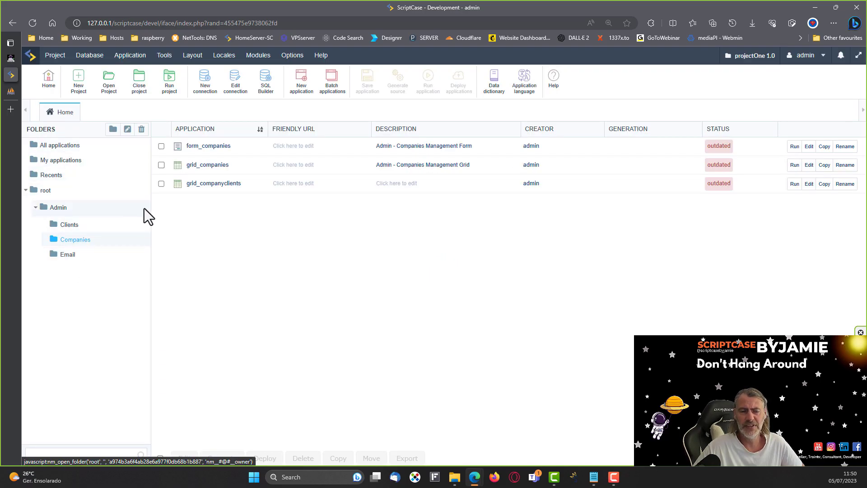
pyautogui.click(51, 148)
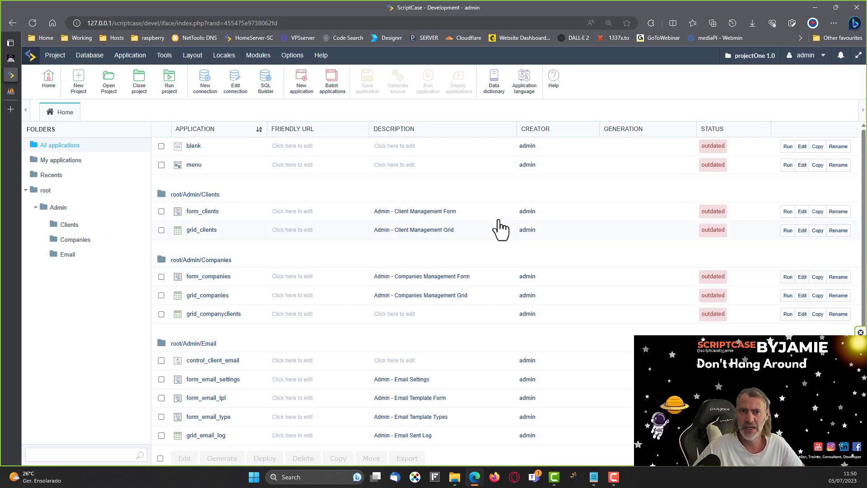
pyautogui.scroll(-1, 497, 283)
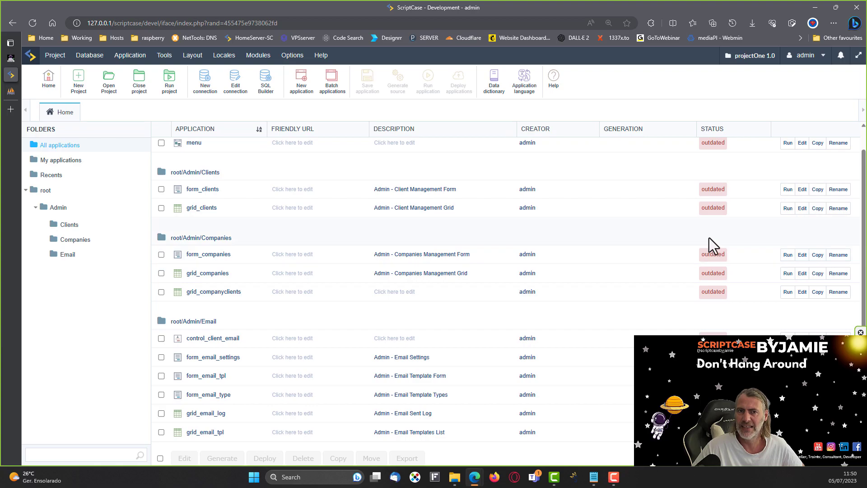
pyautogui.scroll(1, 713, 204)
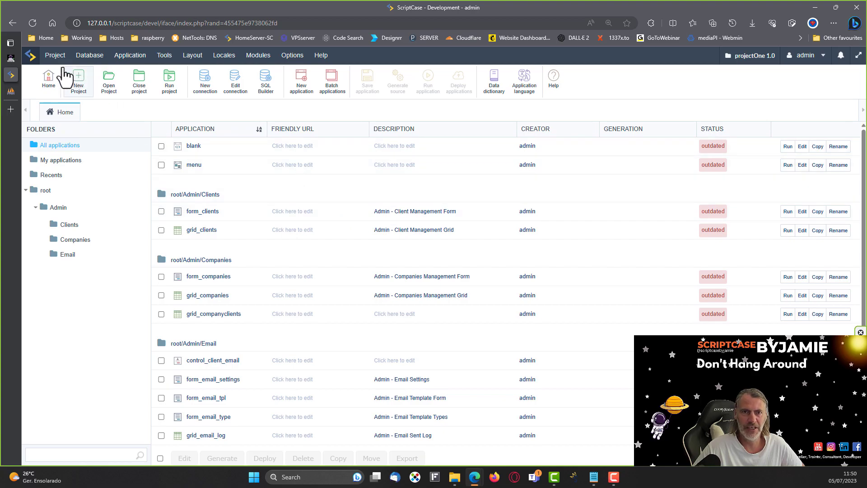
# Generate the source code for all applications in projectOne and close the generation report
pyautogui.click(55, 55)
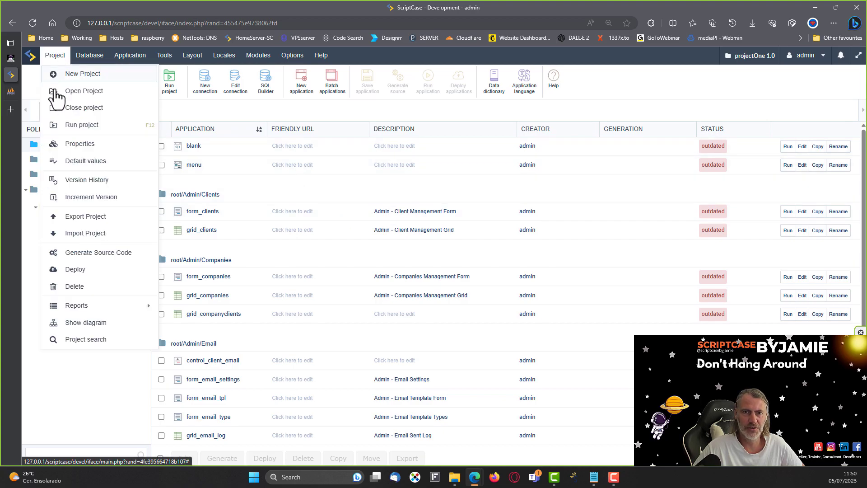
pyautogui.click(74, 252)
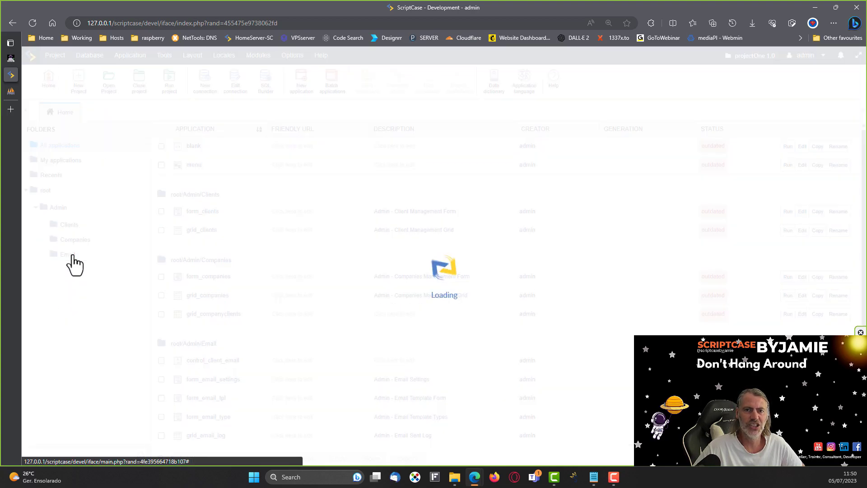
pyautogui.click(194, 261)
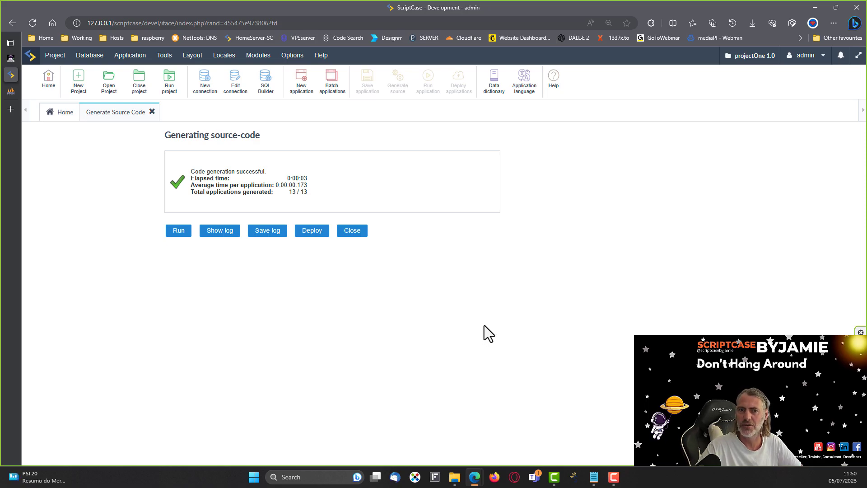
pyautogui.click(351, 231)
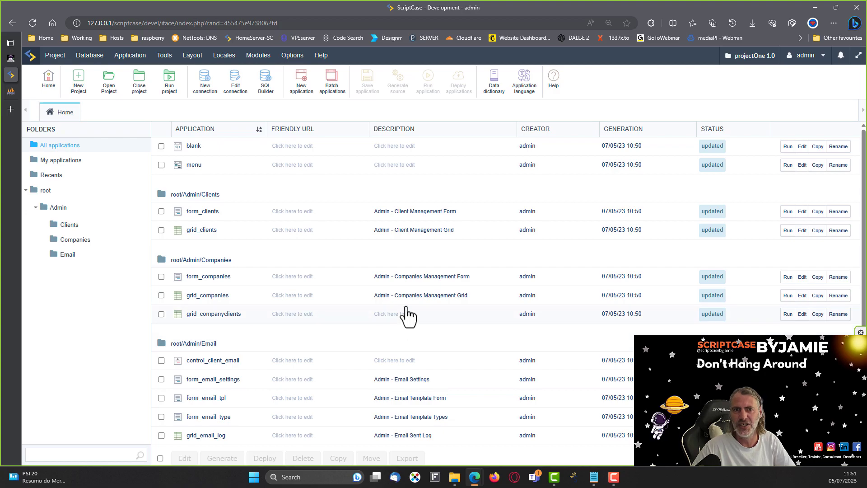
# Review the connection details of the existing conn_mysql database connection and close the connection editor without changes
pyautogui.click(89, 56)
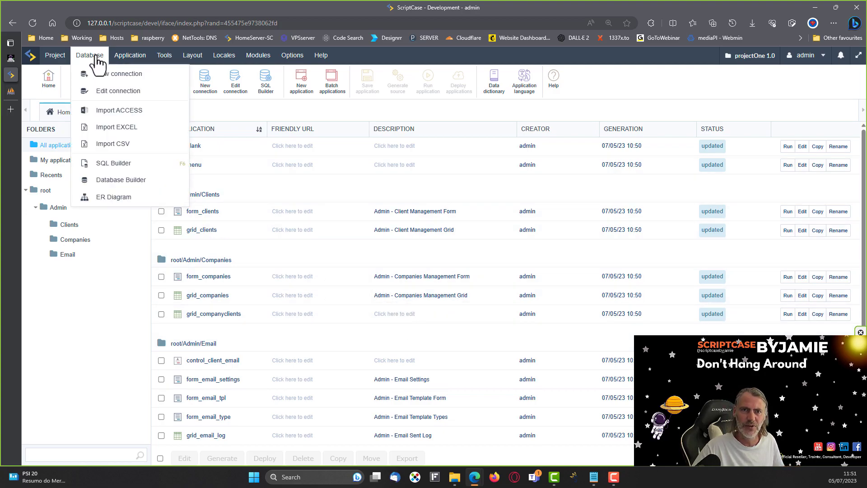
pyautogui.click(107, 93)
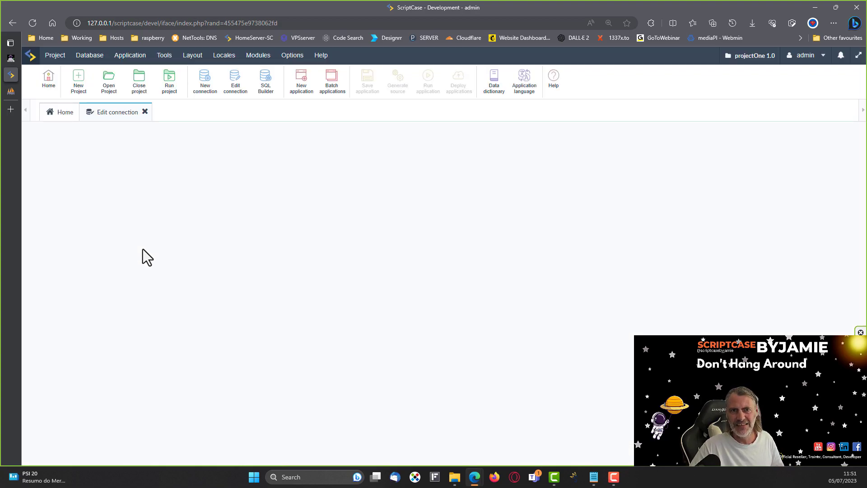
pyautogui.click(90, 56)
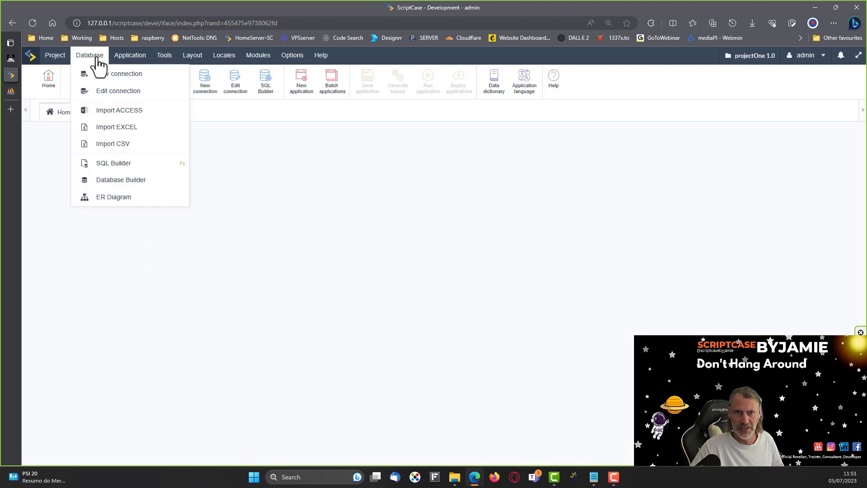
pyautogui.click(117, 92)
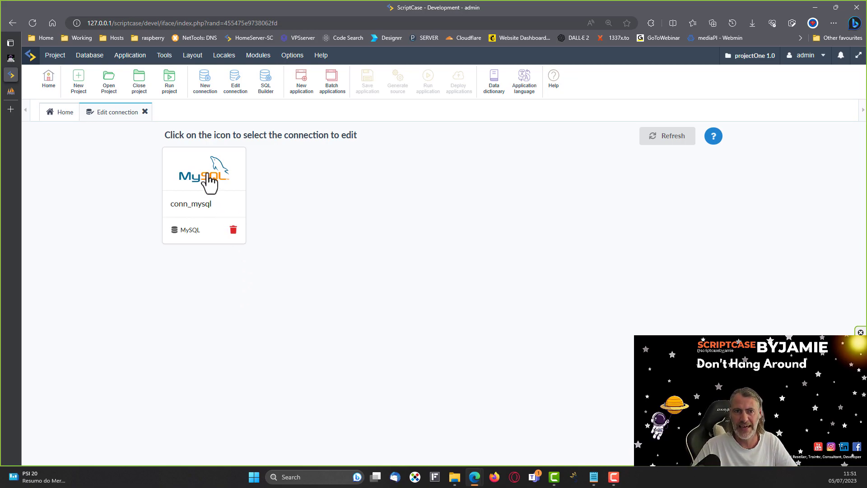
pyautogui.click(207, 175)
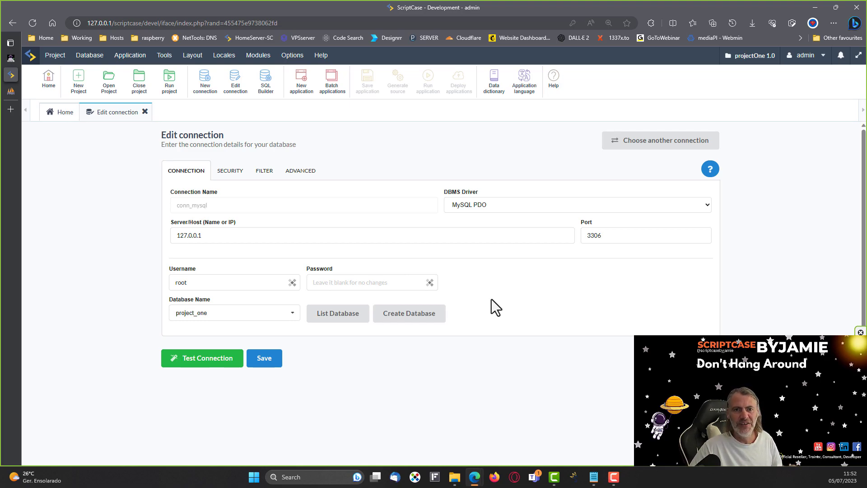
pyautogui.click(144, 111)
# Create and save a MySQL/MariaDB connection conn_mysql_1 to the project_one database on 127.0.0.1, port 3306, with username root
pyautogui.click(90, 55)
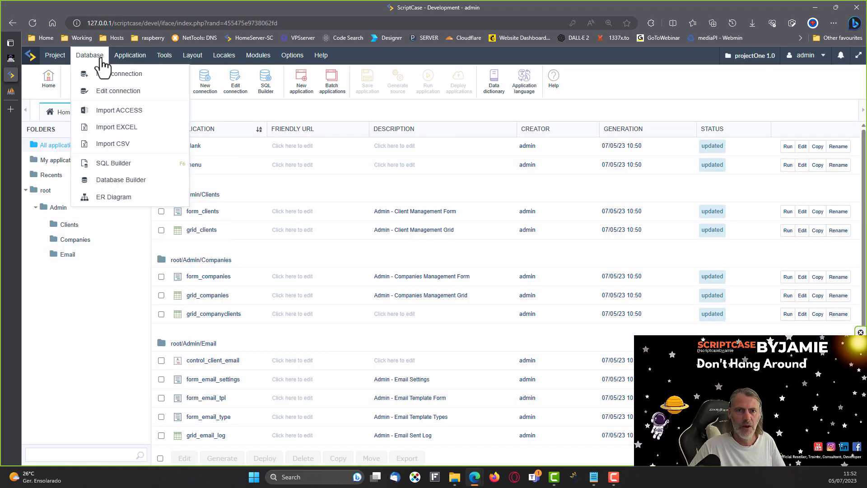
pyautogui.click(106, 74)
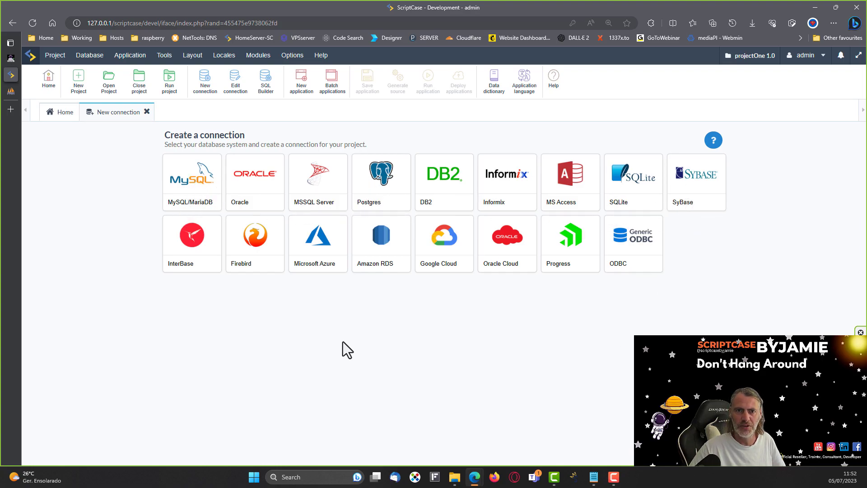
pyautogui.click(191, 191)
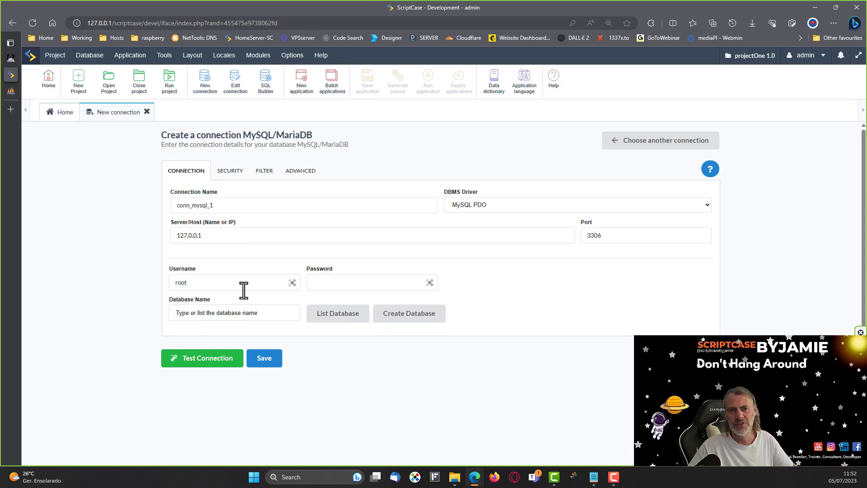
pyautogui.click(321, 316)
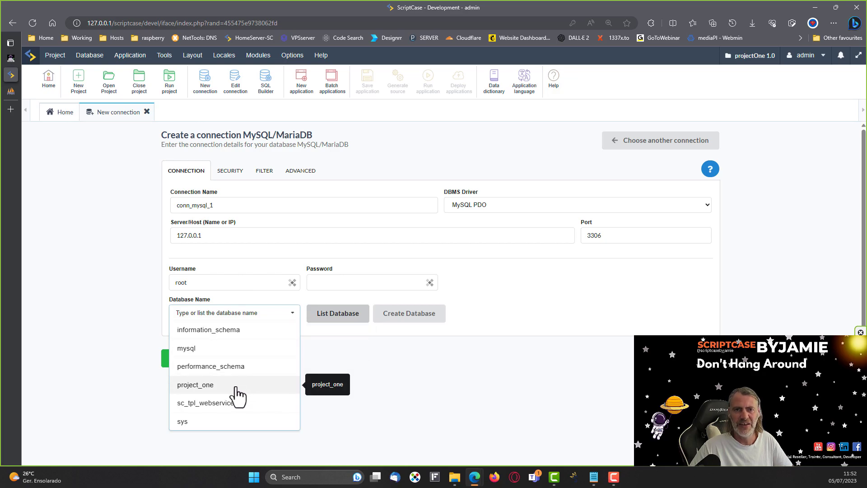
pyautogui.click(212, 384)
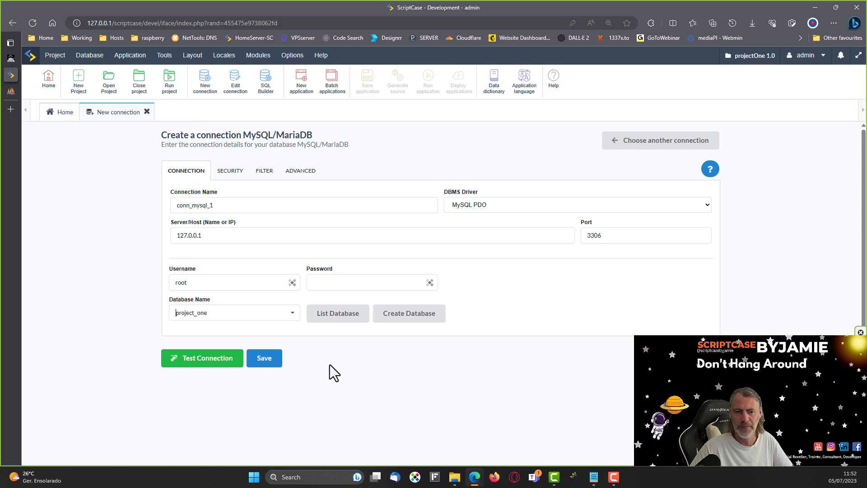
pyautogui.click(270, 361)
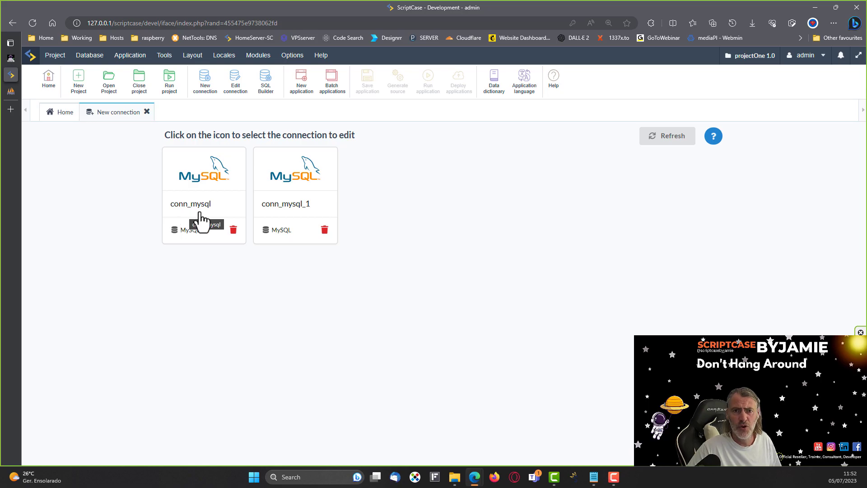
# Open form_clients and grid_clients for editing and check which connection the grid's SQL settings use
pyautogui.click(56, 116)
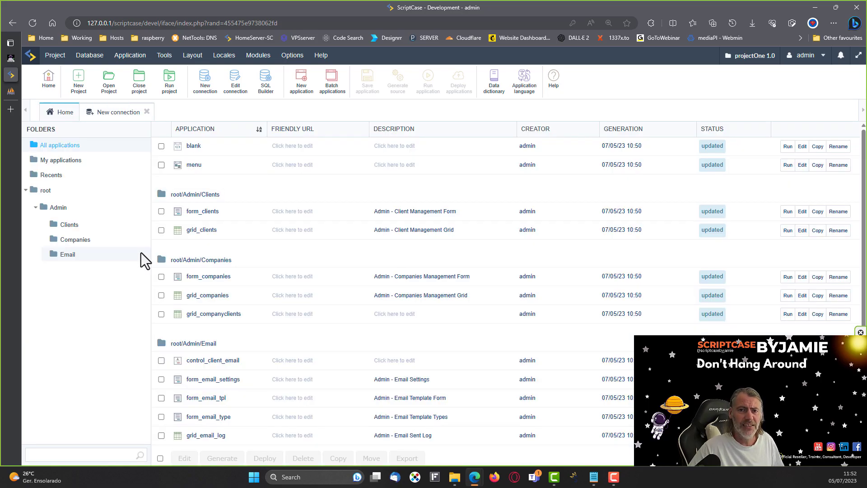
pyautogui.click(161, 211)
pyautogui.click(184, 458)
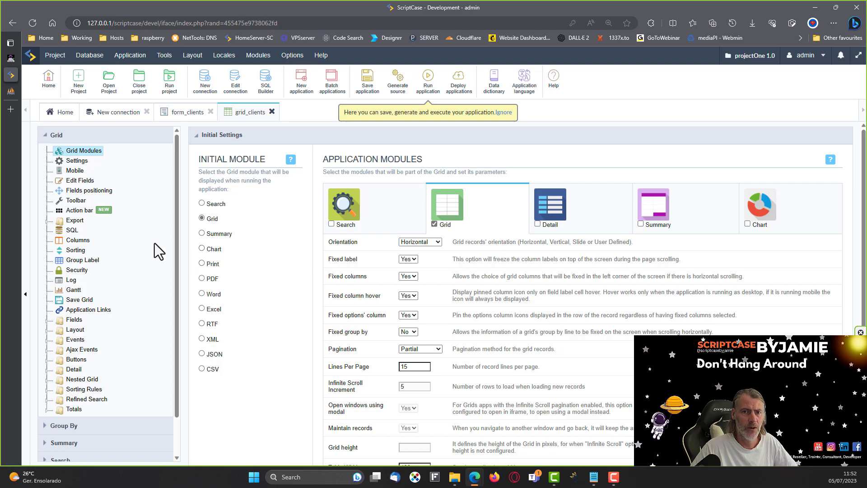
pyautogui.click(72, 230)
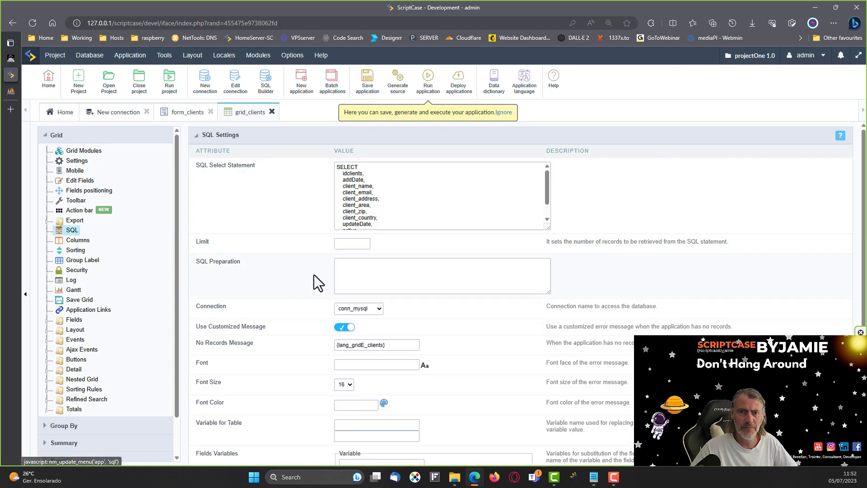
pyautogui.doubleClick(197, 309)
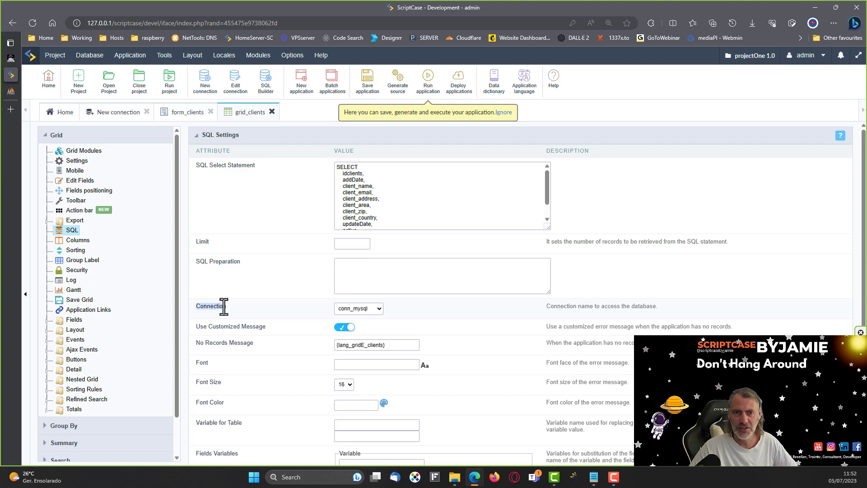
pyautogui.click(283, 321)
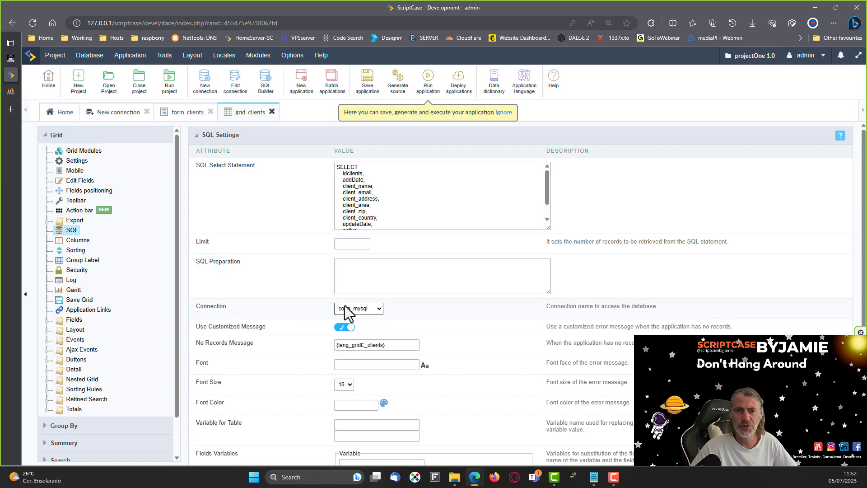
# Check the available connections in the SQL settings of form_clients without changing the selection, and return to the connection list
pyautogui.click(187, 113)
pyautogui.click(68, 231)
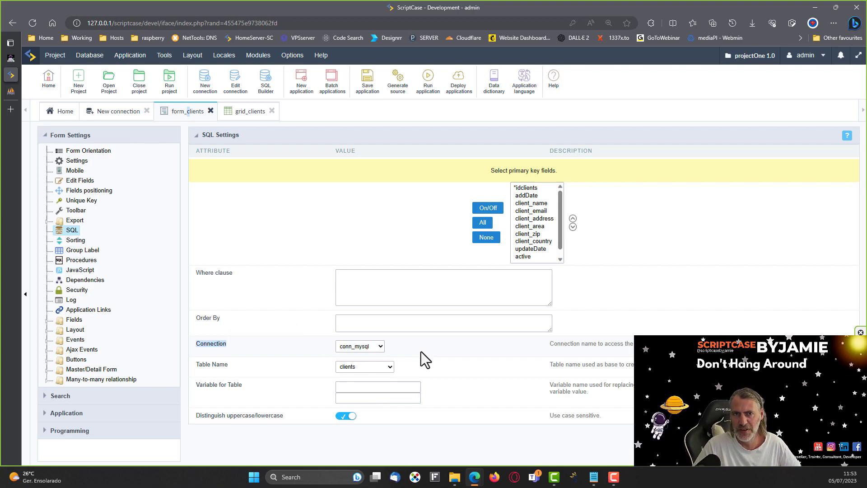
pyautogui.click(382, 346)
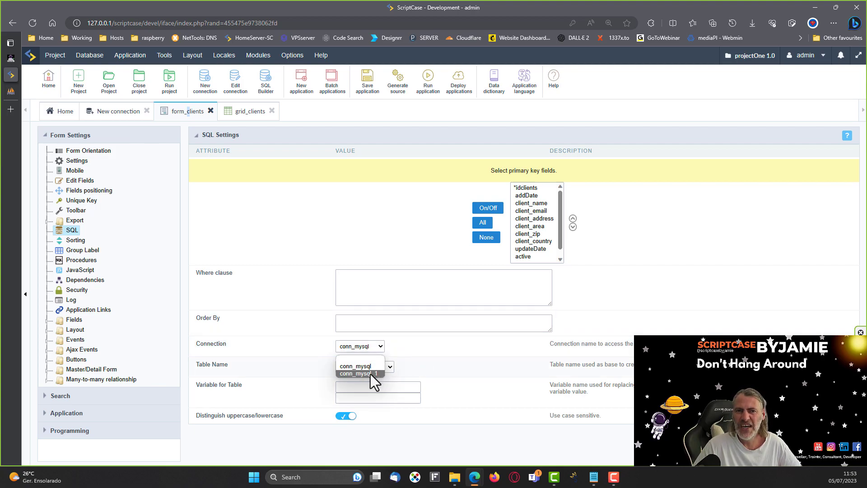
pyautogui.click(418, 353)
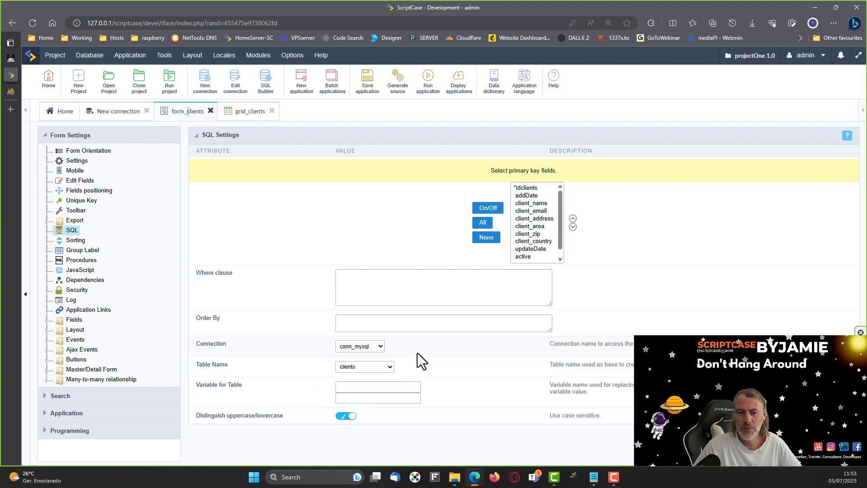
pyautogui.click(109, 114)
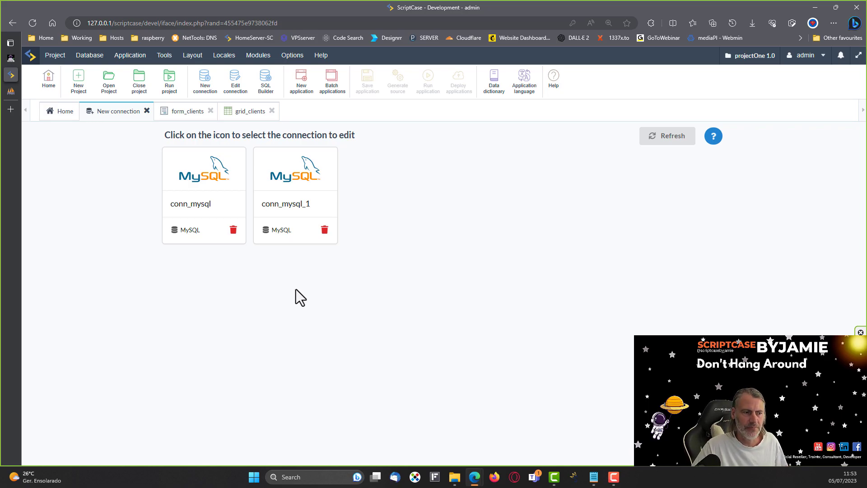
# Look over the fields of grid_clients and close the grid_clients and form_clients editors
pyautogui.click(247, 113)
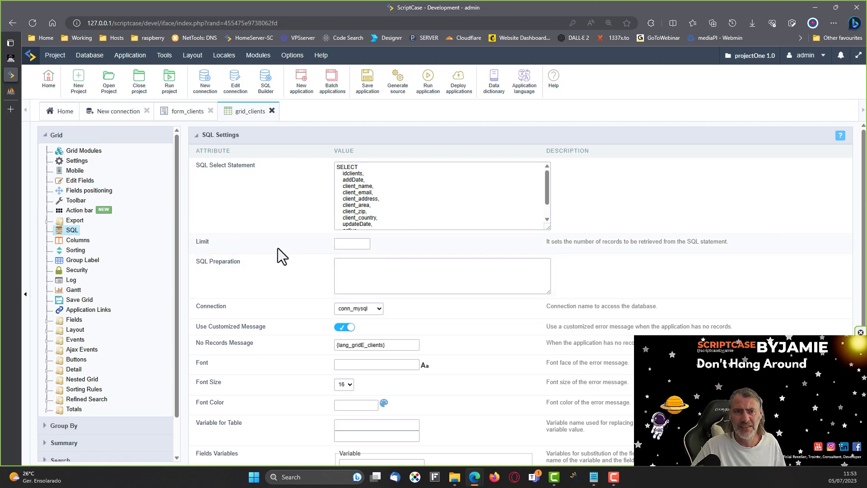
pyautogui.click(46, 319)
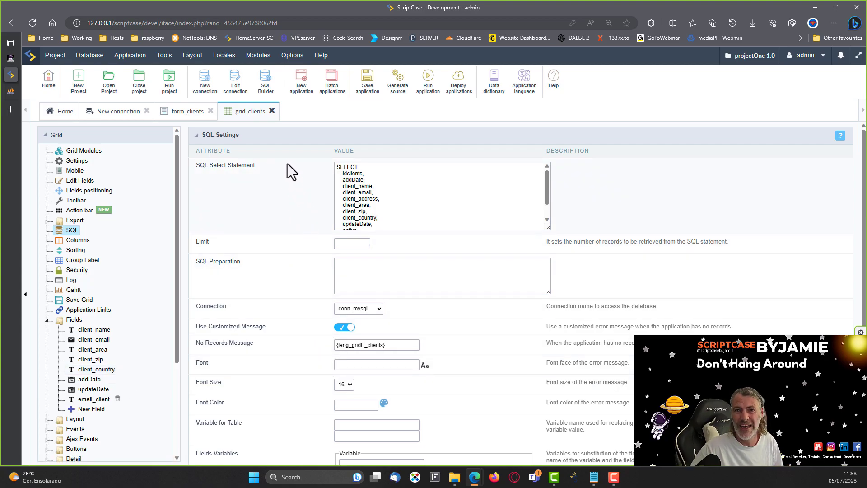
pyautogui.click(272, 111)
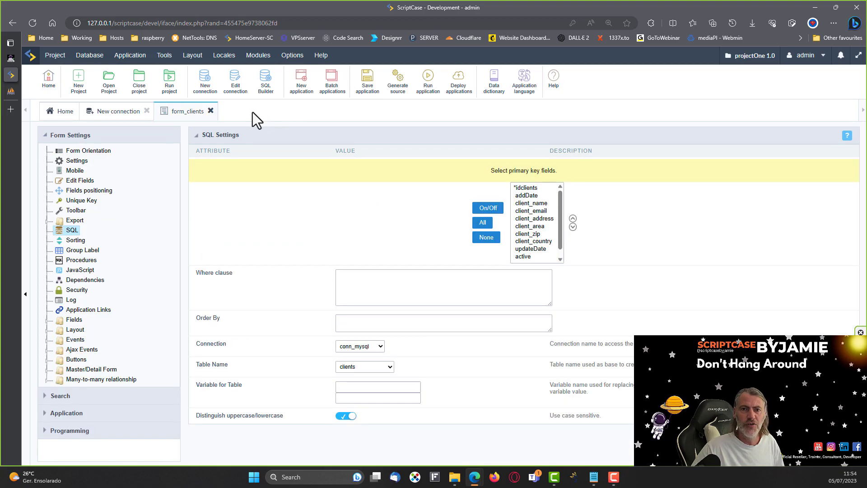
pyautogui.click(210, 111)
# Start an Express edit of all applications with only the SQL properties Connection and Connection for fields selected
pyautogui.click(165, 56)
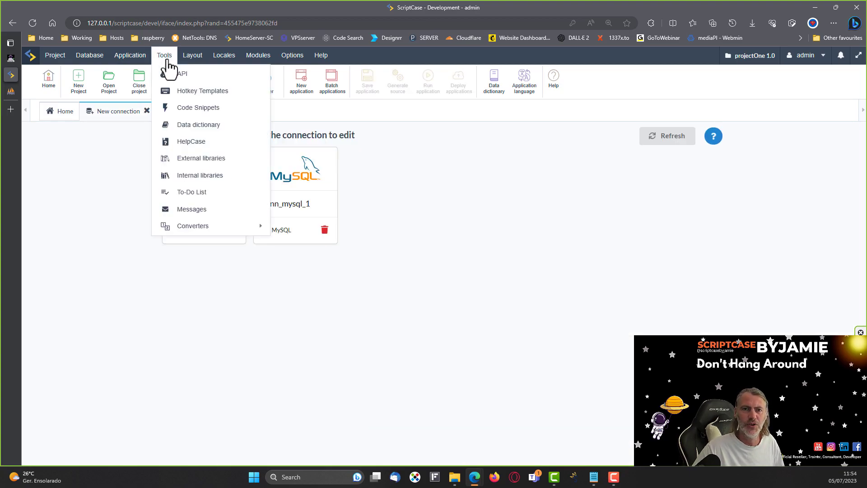
pyautogui.click(130, 56)
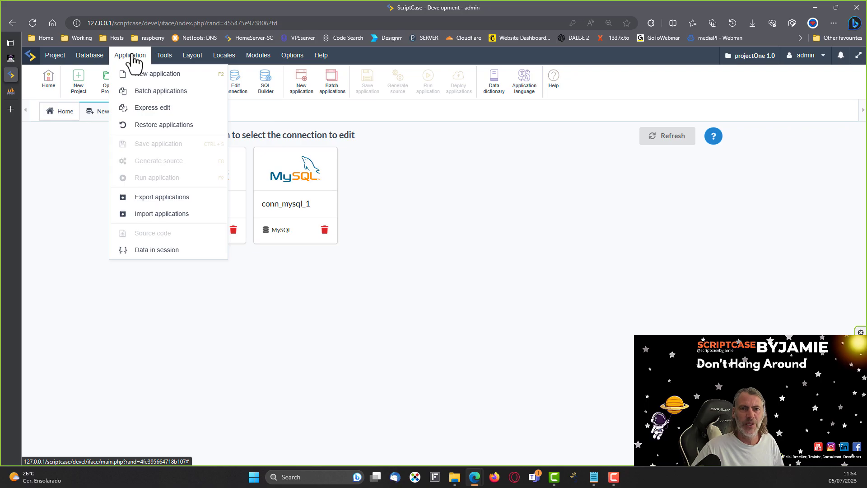
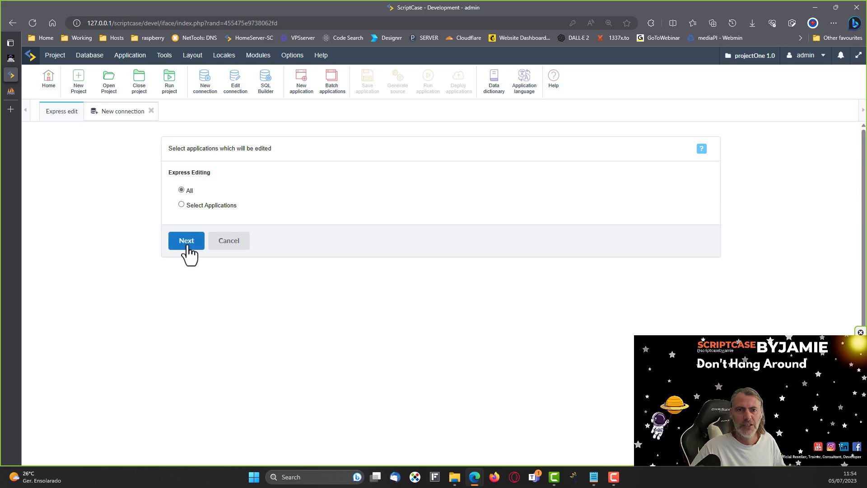
pyautogui.click(187, 243)
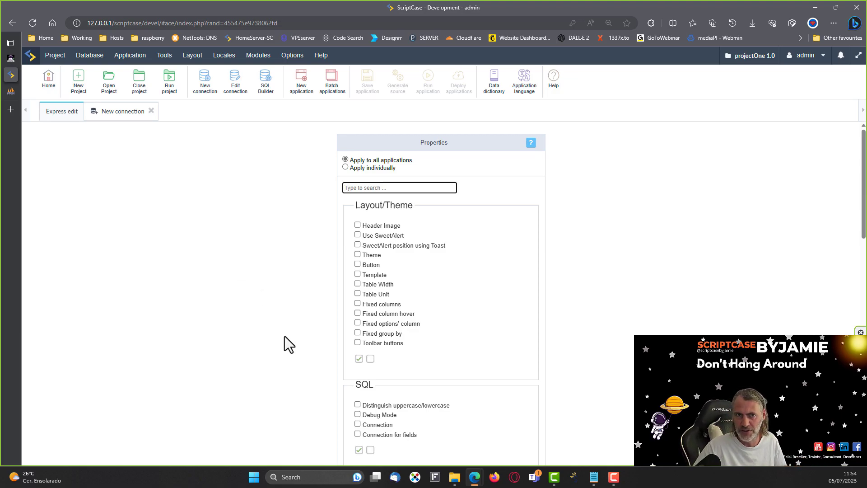
pyautogui.scroll(-2, 285, 336)
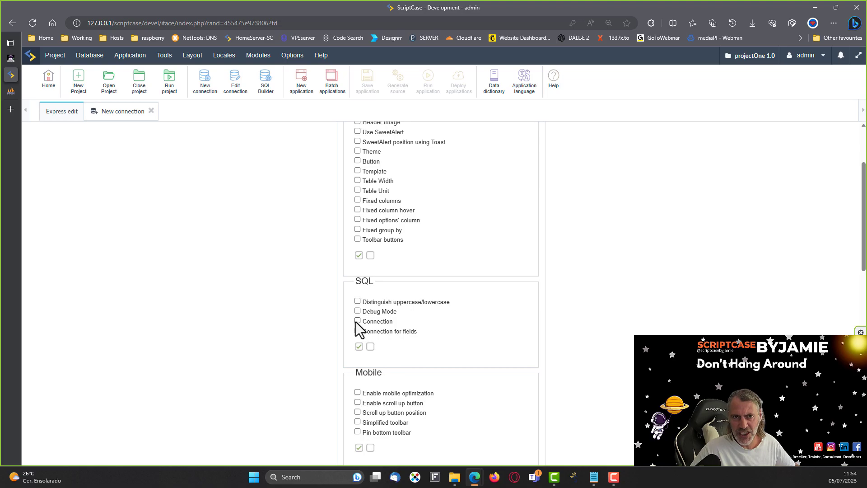
pyautogui.scroll(-2, 524, 362)
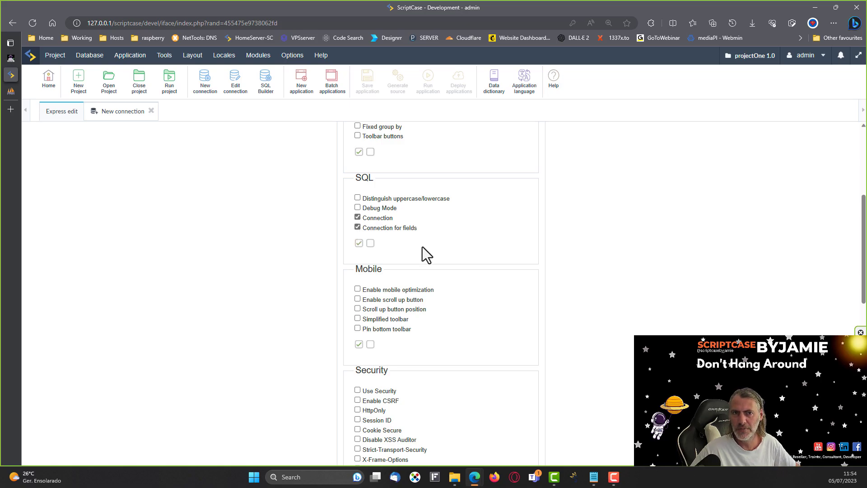
pyautogui.click(357, 208)
pyautogui.click(358, 197)
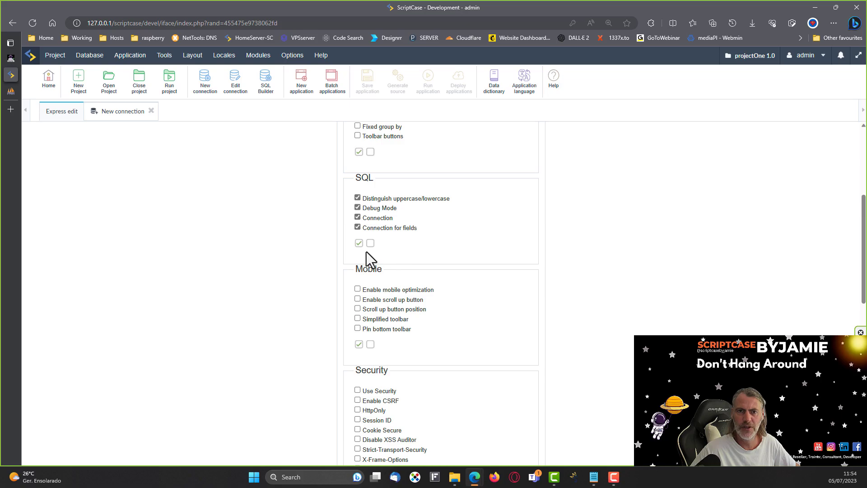
pyautogui.click(357, 198)
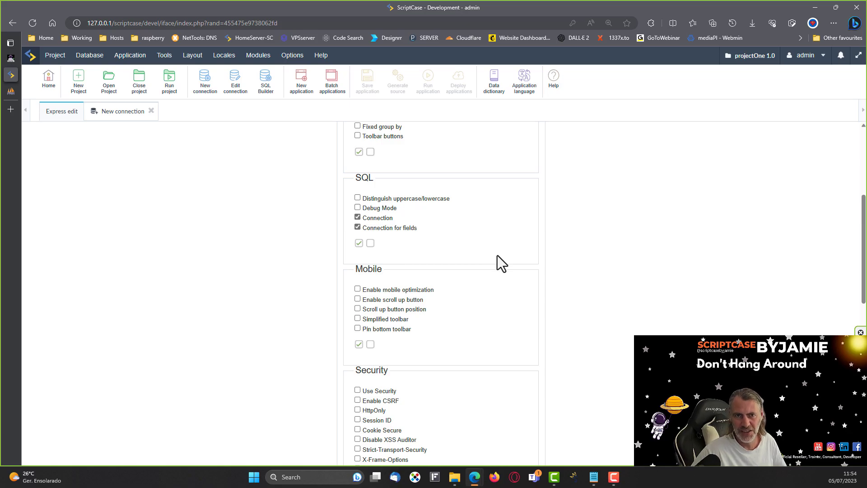
pyautogui.scroll(-5, 443, 341)
pyautogui.scroll(-3, 381, 363)
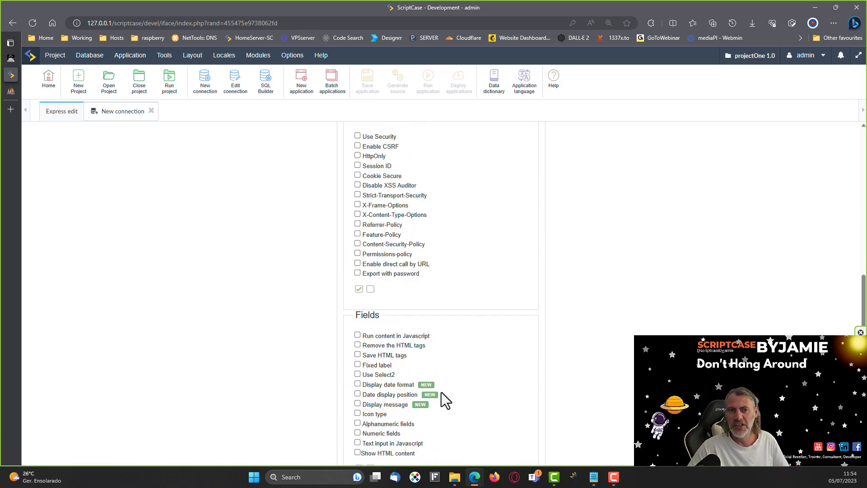
pyautogui.scroll(-4, 493, 362)
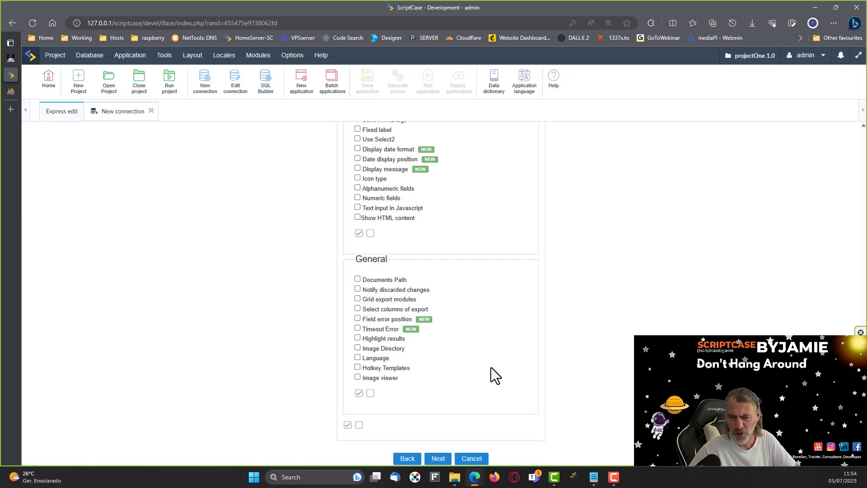
pyautogui.click(438, 457)
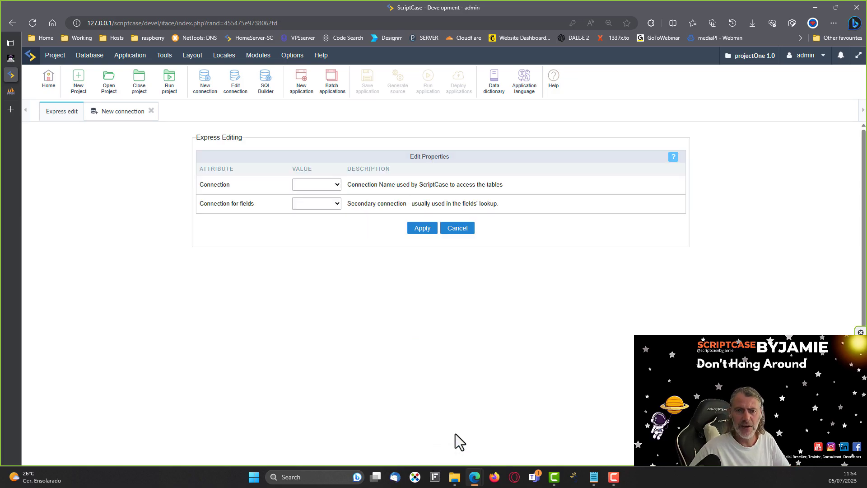
# Set both Connection and Connection for fields to conn_mysql_1 in the express edit
pyautogui.click(324, 185)
pyautogui.click(329, 213)
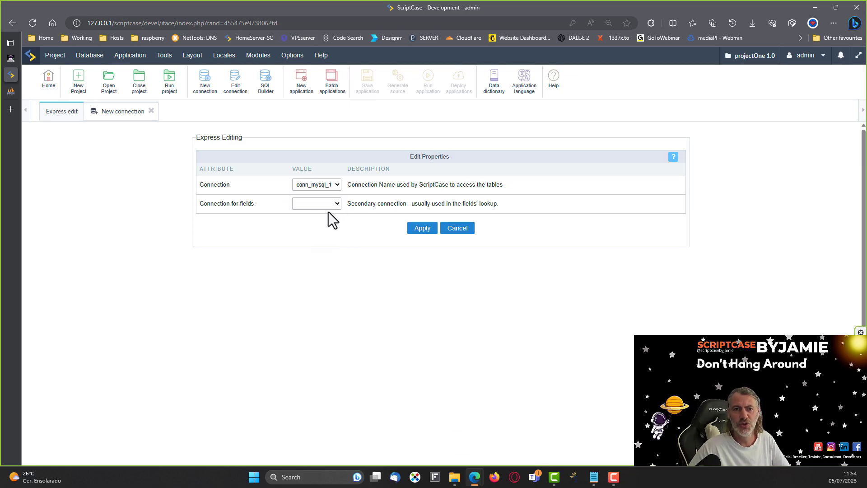
pyautogui.click(328, 207)
pyautogui.click(329, 229)
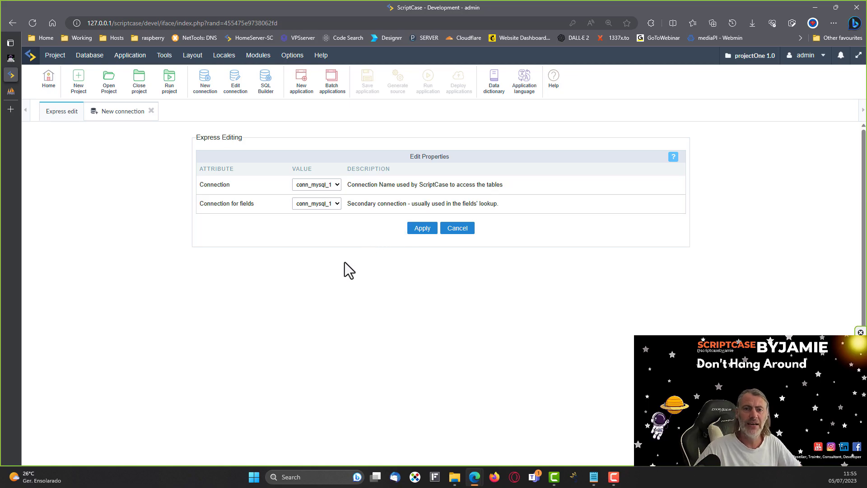
# Switch Connection and Connection for fields to conn_mysql in the express edit
pyautogui.click(333, 185)
pyautogui.click(323, 204)
pyautogui.click(325, 204)
pyautogui.click(331, 223)
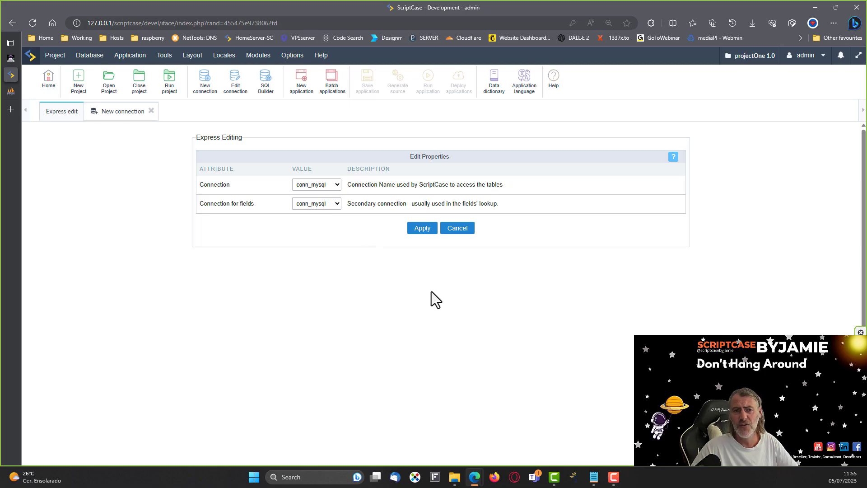
# Choose conn_mysql_1 for both connection properties again and leave the express edit without applying it
pyautogui.click(326, 186)
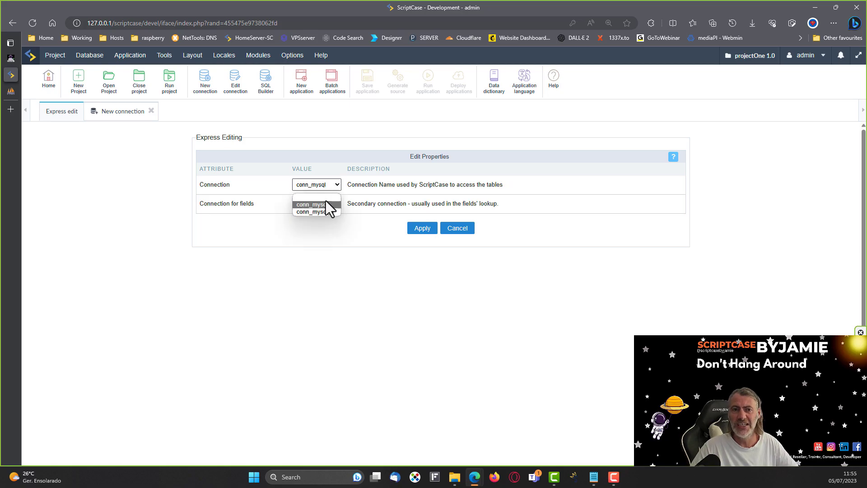
pyautogui.click(327, 212)
pyautogui.click(327, 201)
pyautogui.click(331, 230)
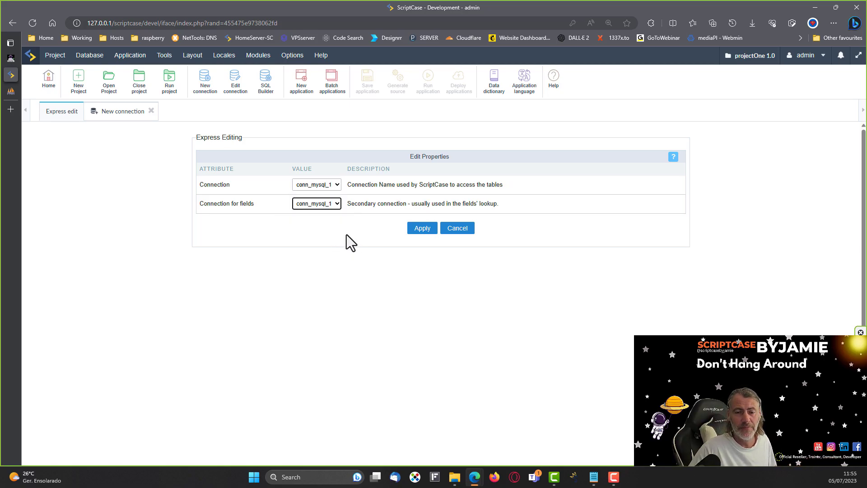
pyautogui.press('super+e')
pyautogui.press('super+shift+Left')
pyautogui.click(331, 257)
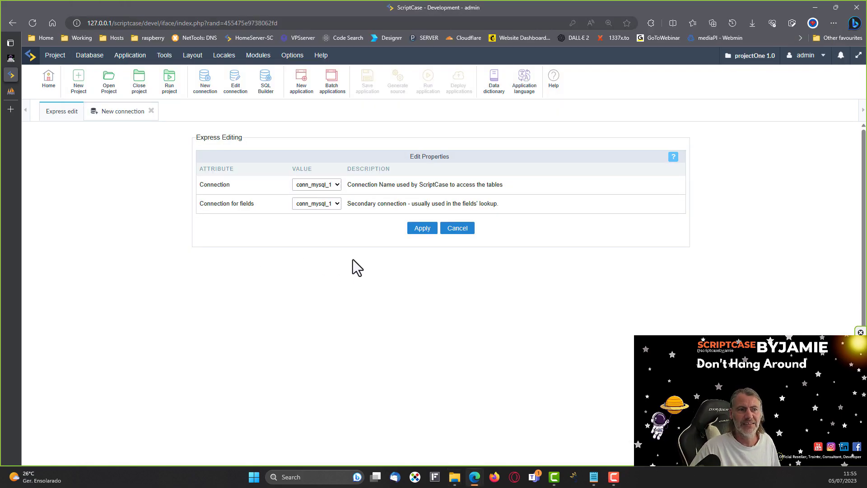
pyautogui.click(50, 82)
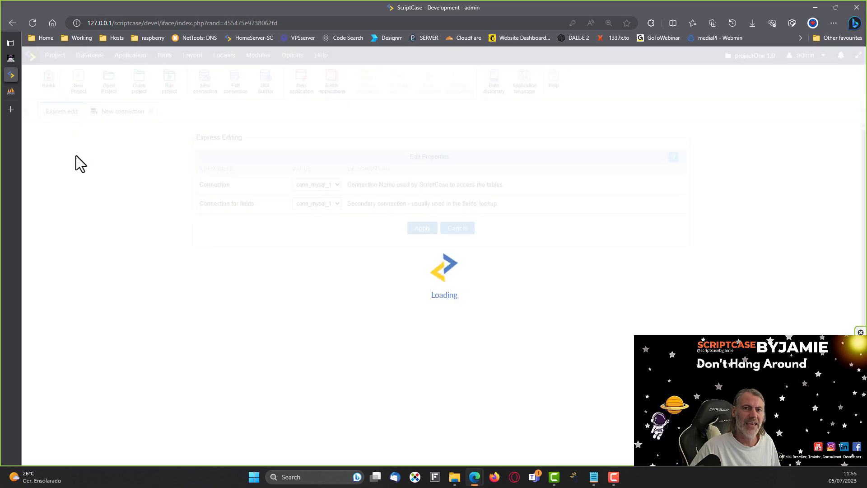
# Delete the conn_mysql_1 connection and close the connection list
pyautogui.click(116, 111)
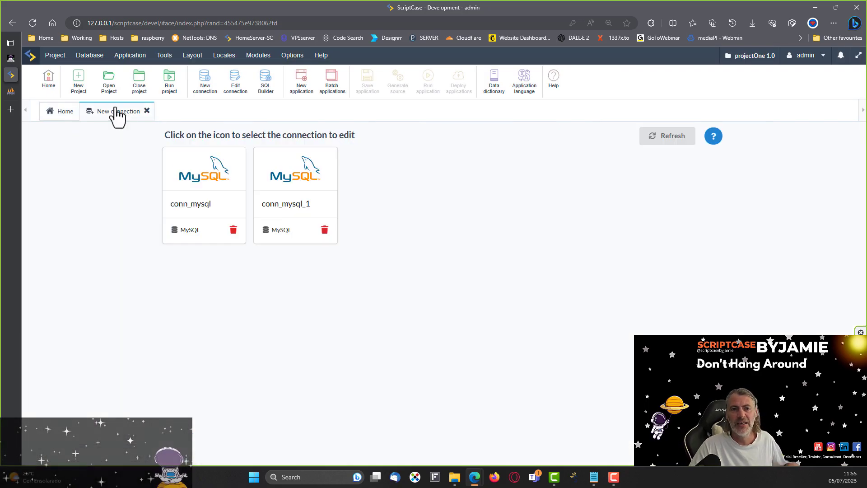
pyautogui.click(325, 241)
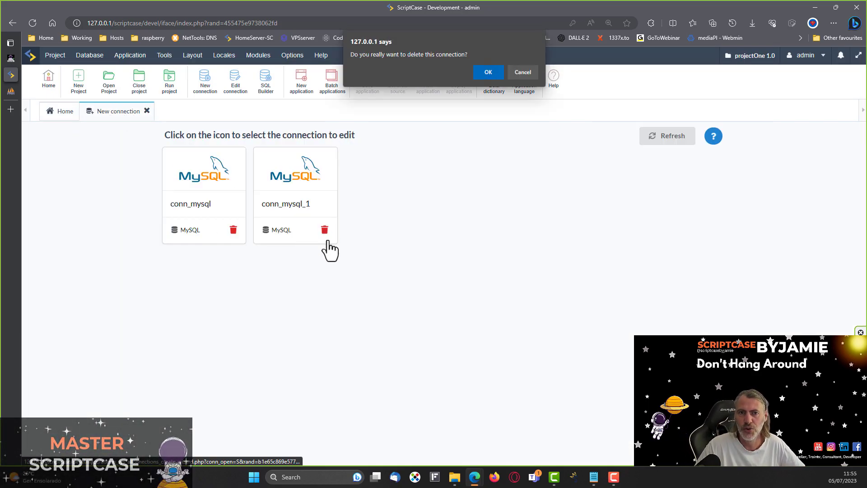
pyautogui.click(487, 72)
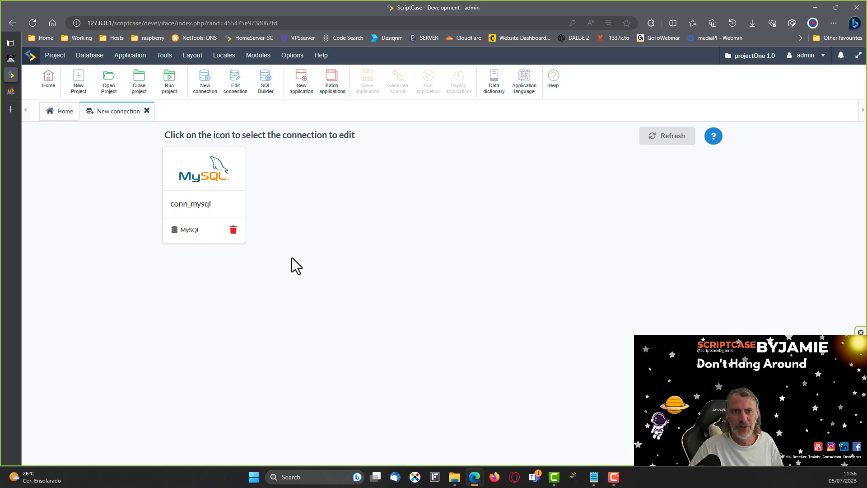
pyautogui.click(147, 111)
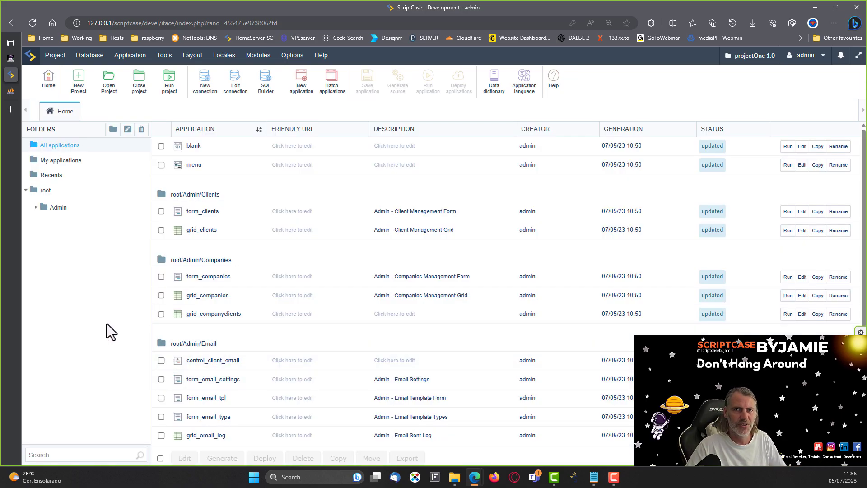
# Run the project and open the Send Email form for the first client in the Clients grid
pyautogui.click(172, 89)
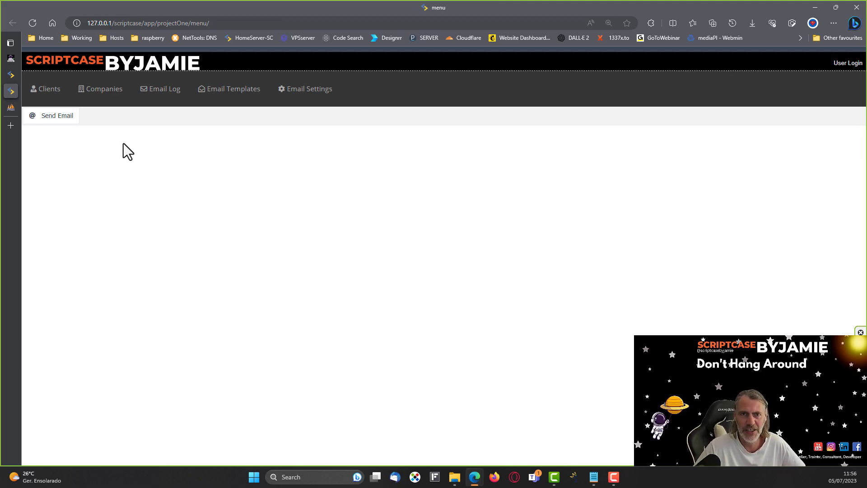
pyautogui.click(47, 90)
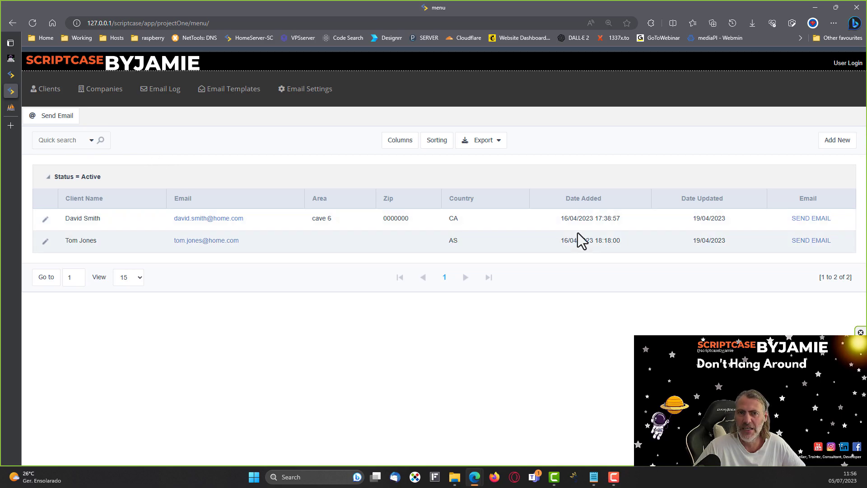
pyautogui.click(807, 220)
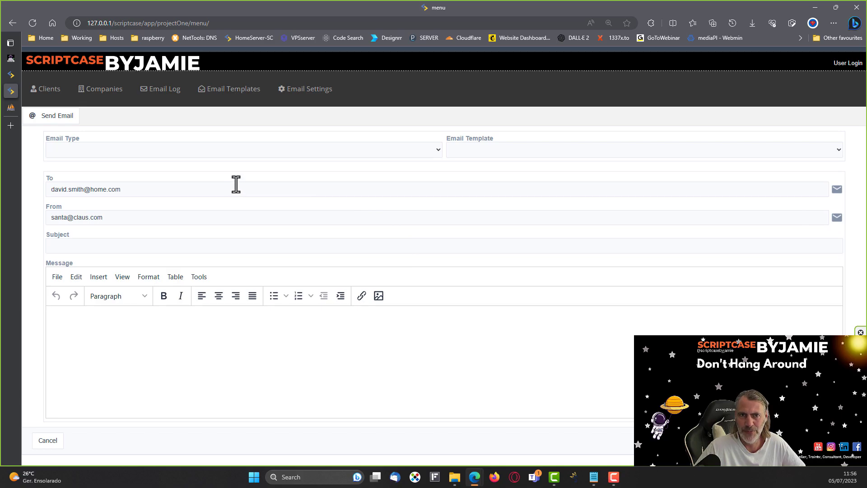
# Set the email type to Welcome and choose the template "Welcome to ScritpcaseByJamie"
pyautogui.click(243, 150)
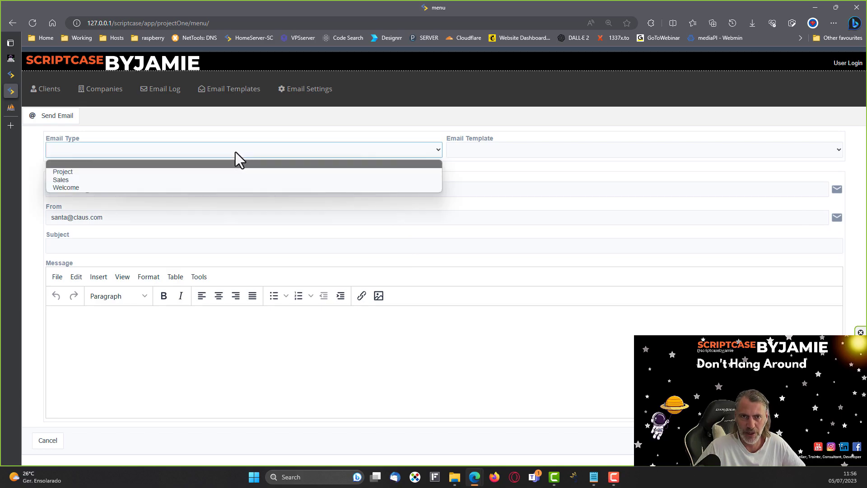
pyautogui.click(107, 172)
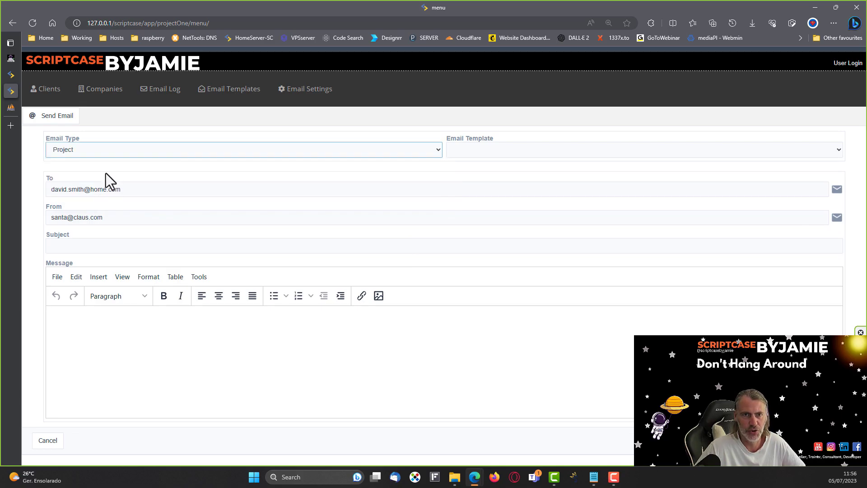
pyautogui.click(462, 151)
pyautogui.click(371, 155)
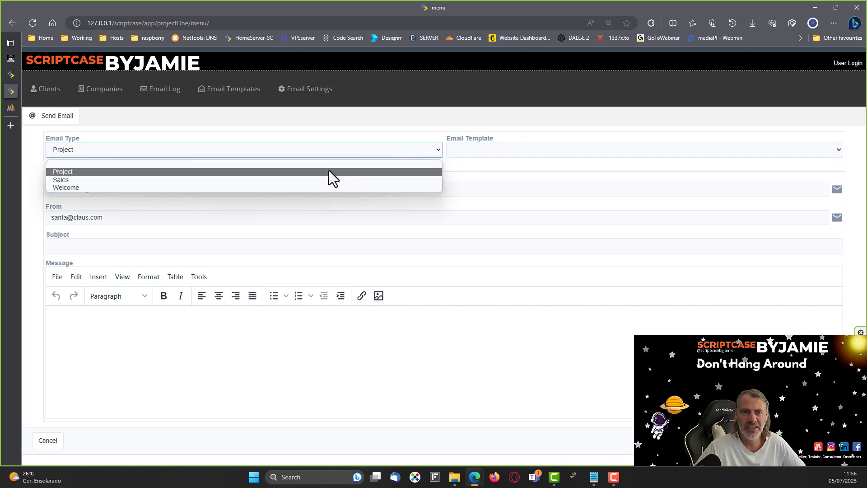
pyautogui.click(337, 186)
pyautogui.click(487, 152)
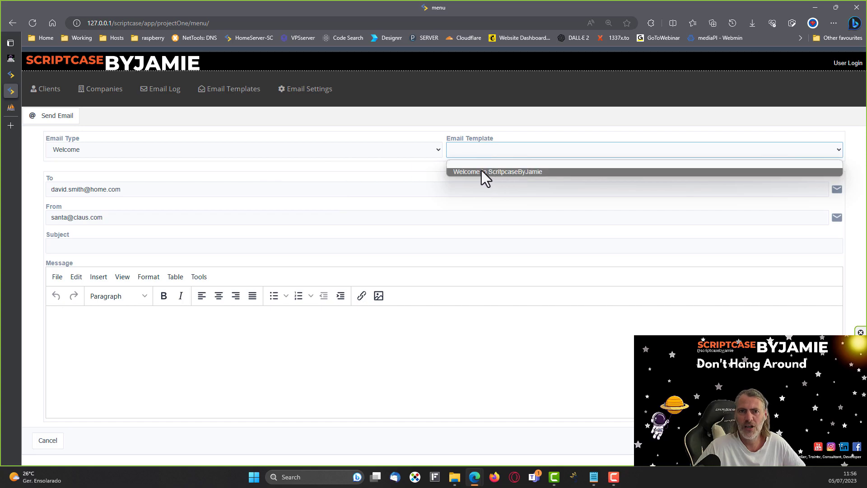
pyautogui.click(477, 172)
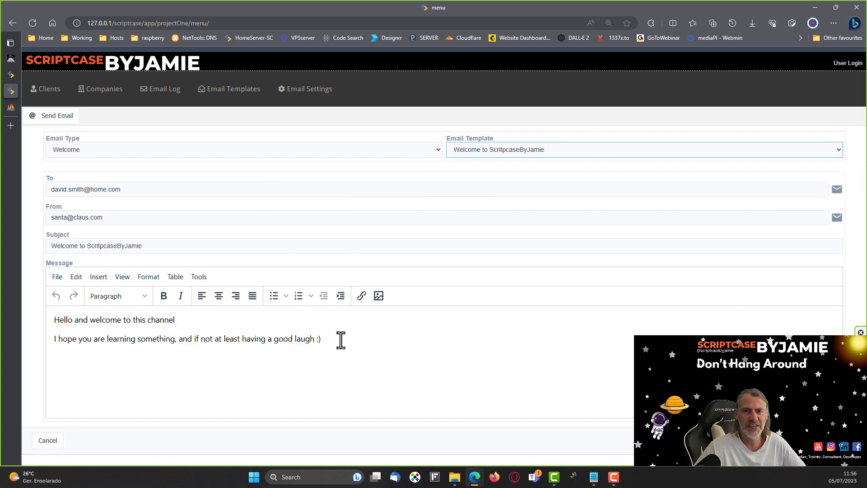
# Check the subject and message text that the template filled into the email form
pyautogui.moveTo(339, 338); pyautogui.dragTo(51, 311)
pyautogui.tripleClick(164, 246)
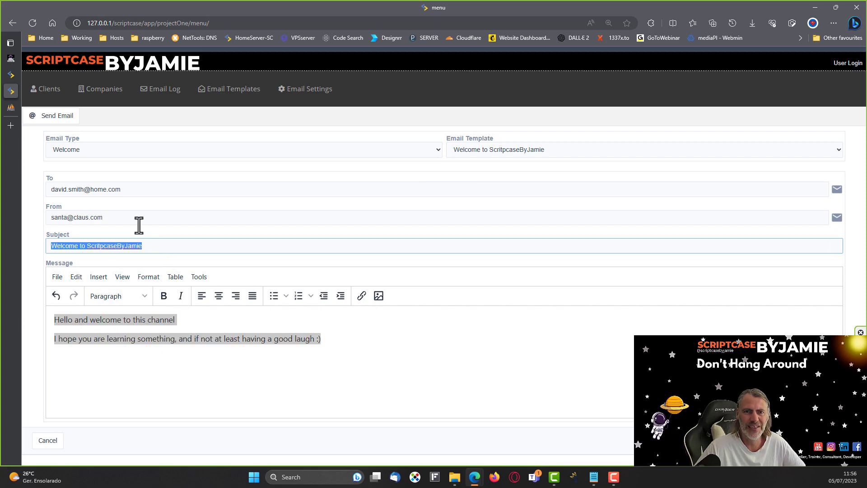
pyautogui.click(459, 311)
pyautogui.click(436, 333)
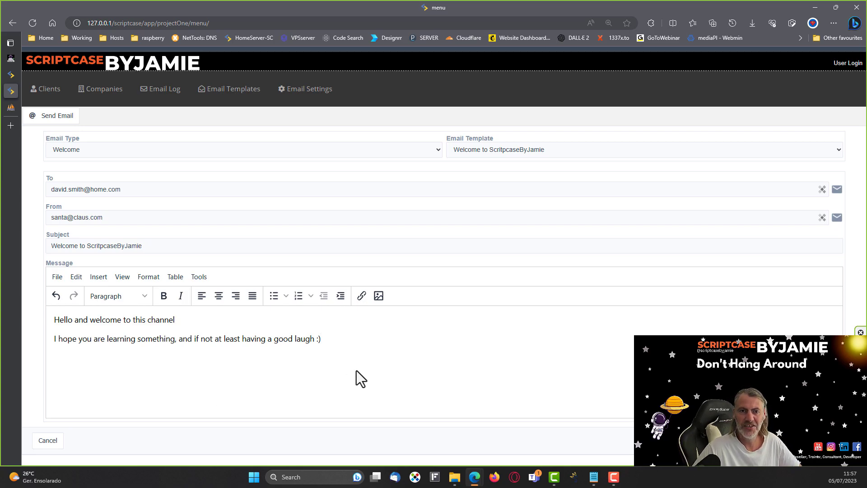
# Cancel the unsent email, discard its unsaved changes and return to the Clients grid
pyautogui.click(367, 340)
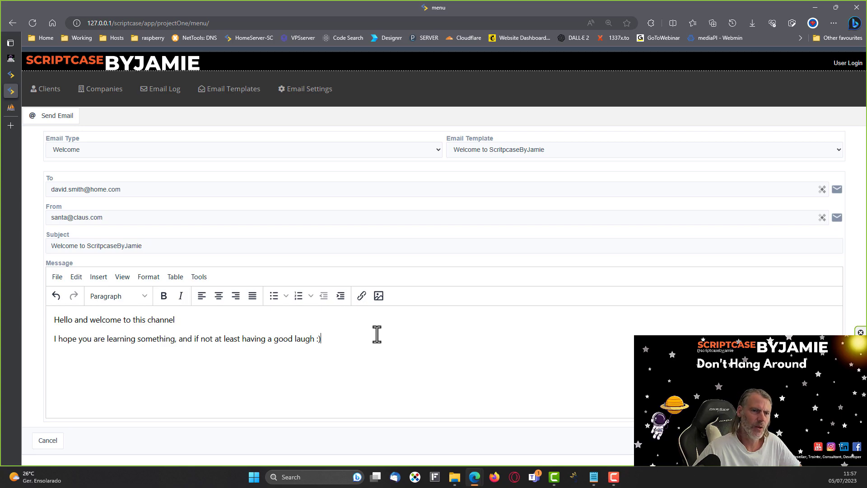
pyautogui.click(48, 440)
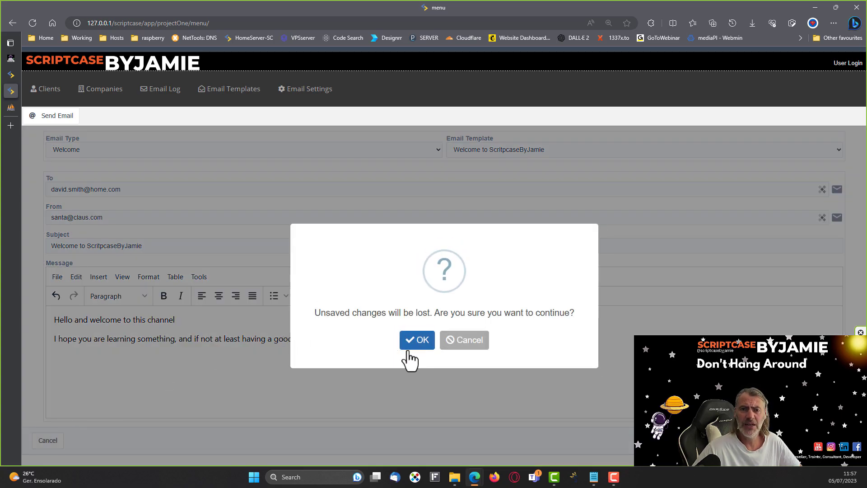
pyautogui.click(413, 343)
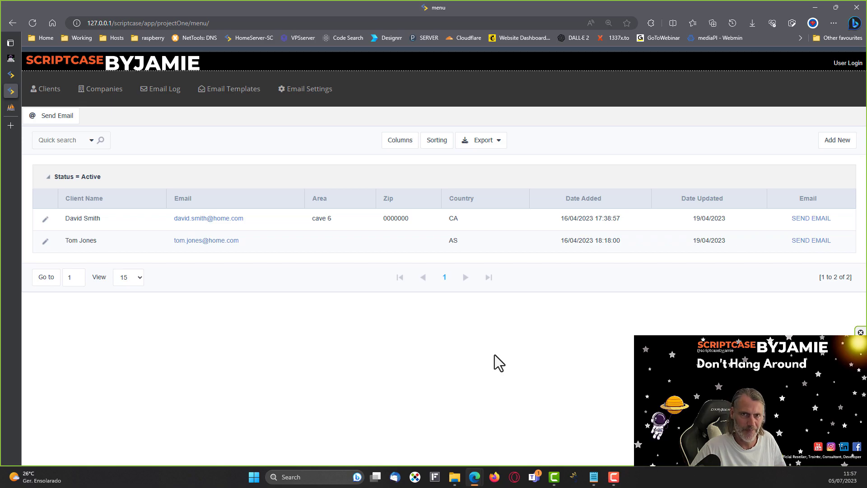
# Open the first client's record, inspect the Send Email form launched from it, and cancel that form
pyautogui.click(44, 220)
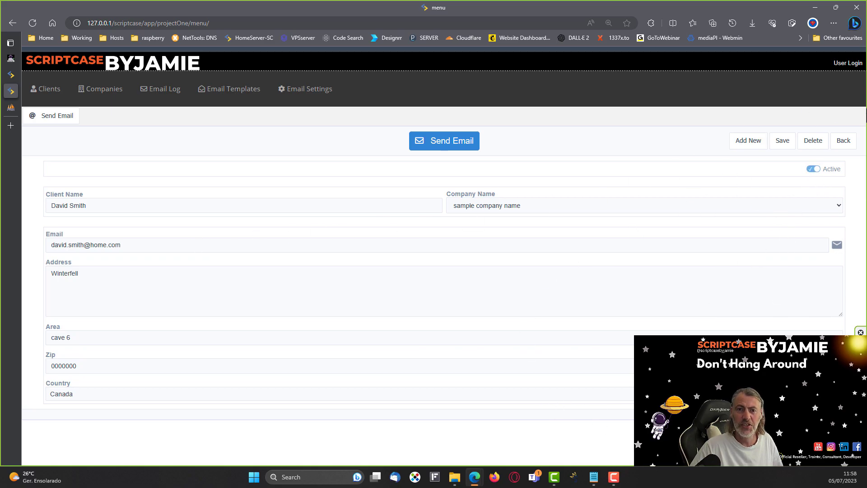
pyautogui.click(813, 170)
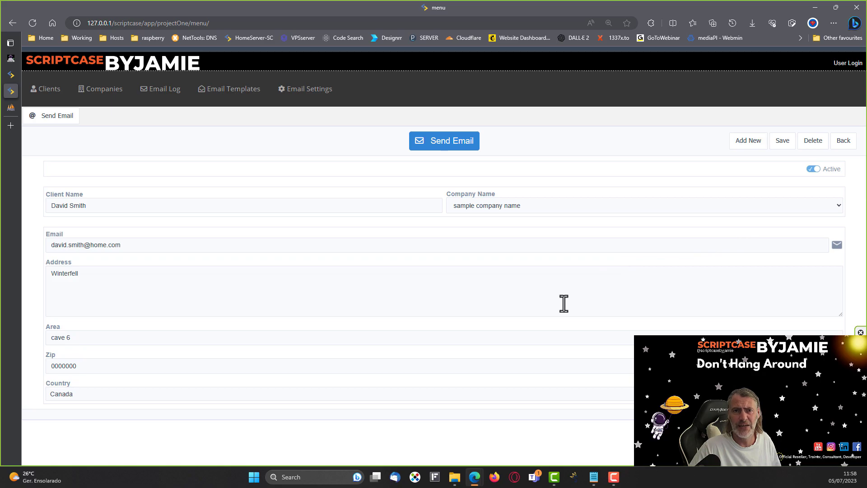
pyautogui.click(456, 142)
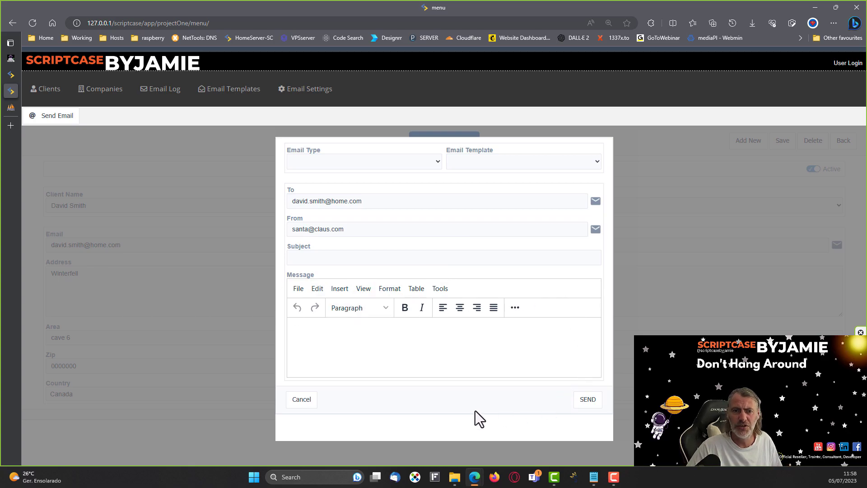
pyautogui.click(301, 402)
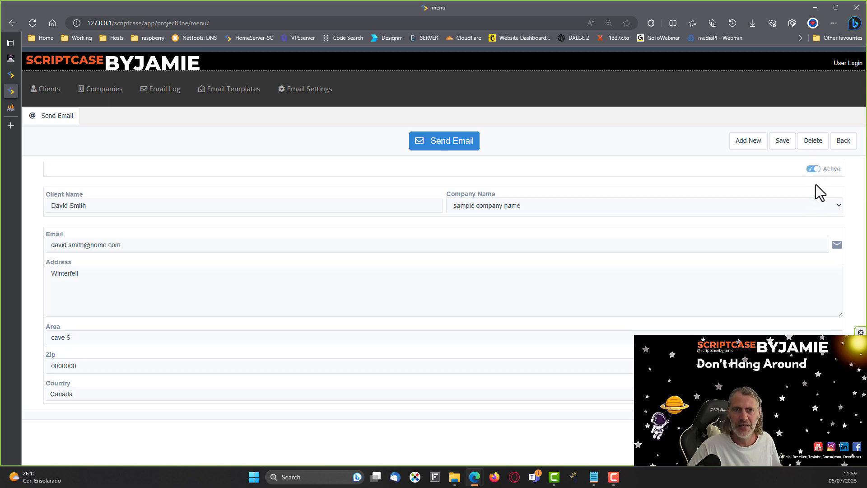
# Switch the client's Active status off and back on
pyautogui.click(813, 169)
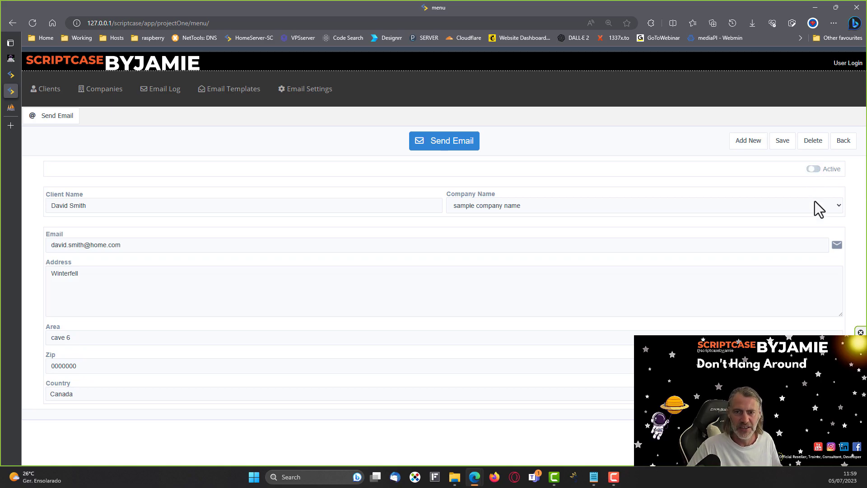
pyautogui.click(813, 169)
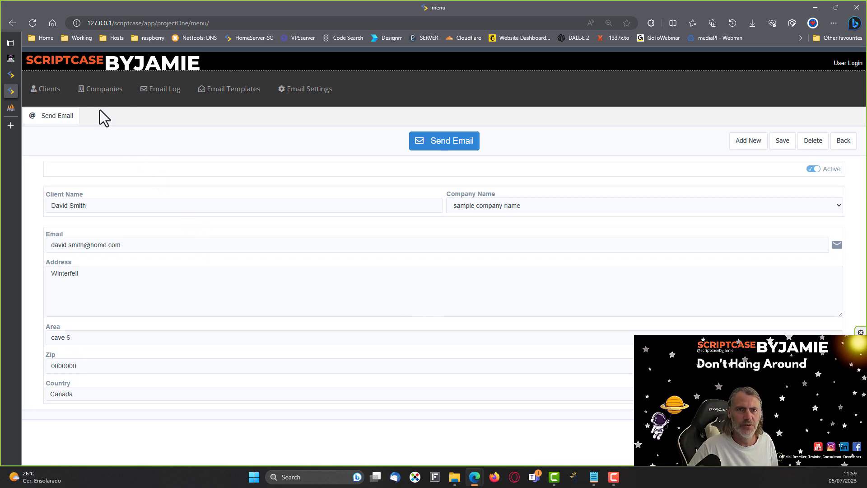
# Open the Companies grid, expand the company clients of "sample company name" and check the status grouping
pyautogui.click(98, 89)
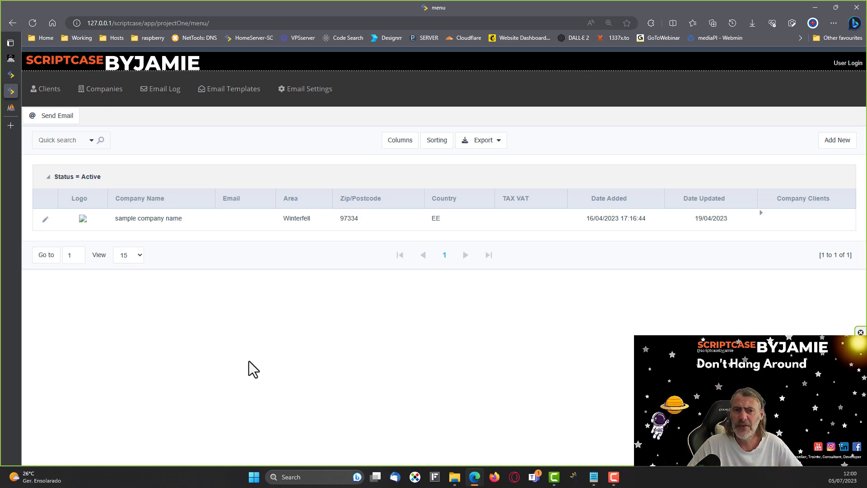
pyautogui.click(761, 212)
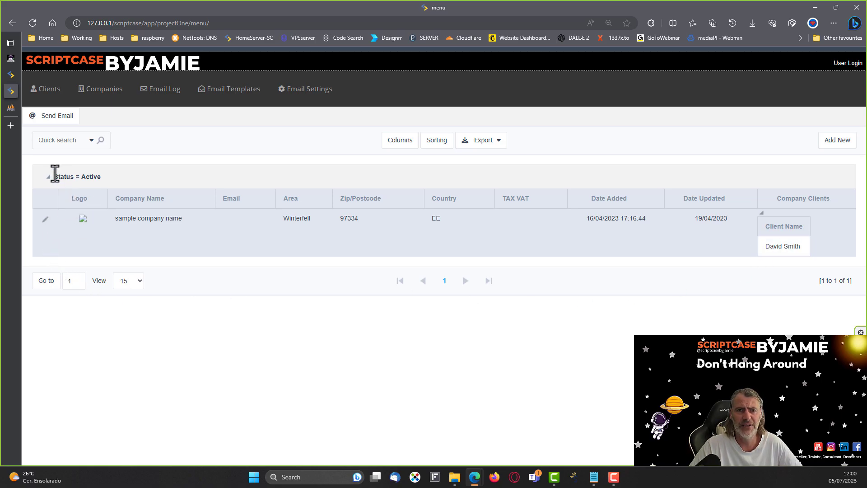
pyautogui.moveTo(55, 173); pyautogui.dragTo(153, 179)
pyautogui.click(276, 174)
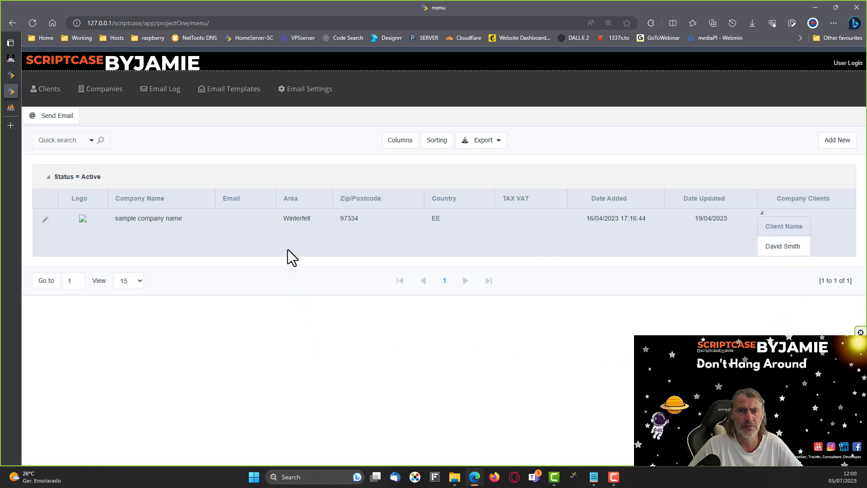
# Review the Email Log and the list of Email Templates
pyautogui.click(158, 100)
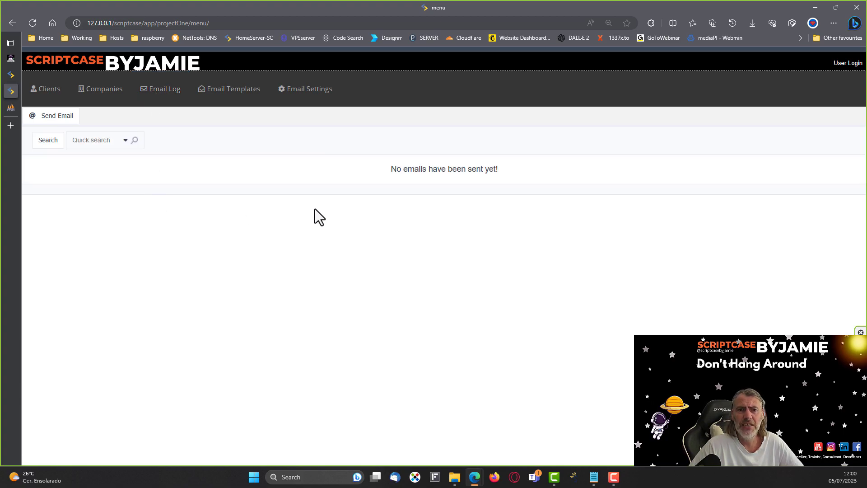
pyautogui.moveTo(514, 169); pyautogui.dragTo(387, 169)
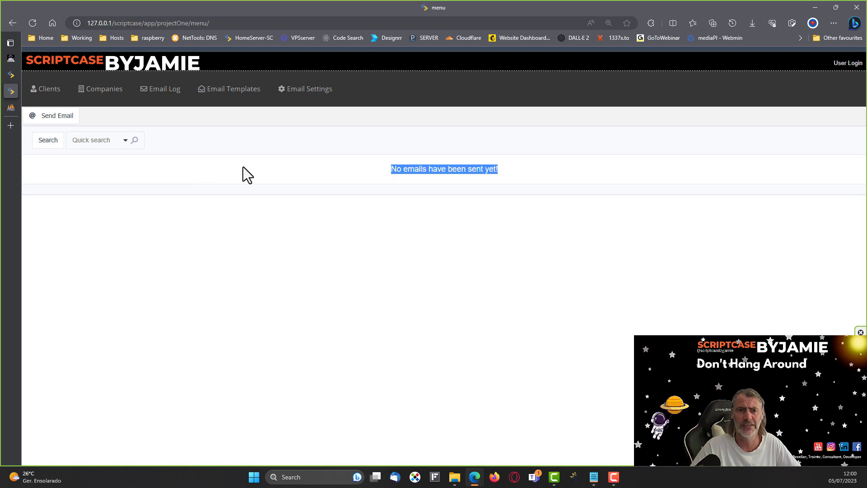
pyautogui.click(234, 90)
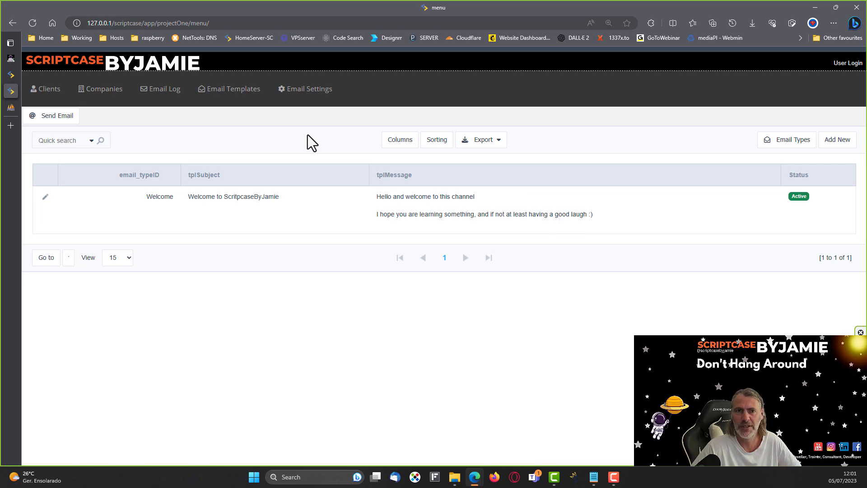
# Check the email_from address in Email Settings and the From field of the first client's email form
pyautogui.click(307, 90)
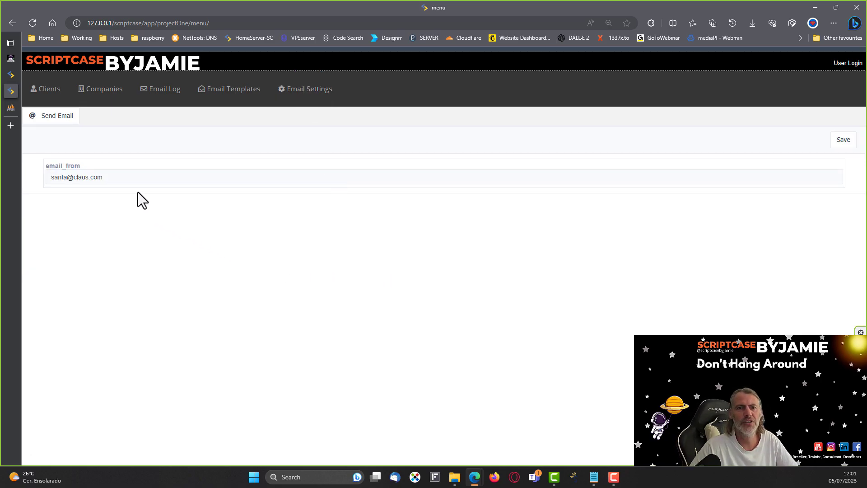
pyautogui.click(125, 176)
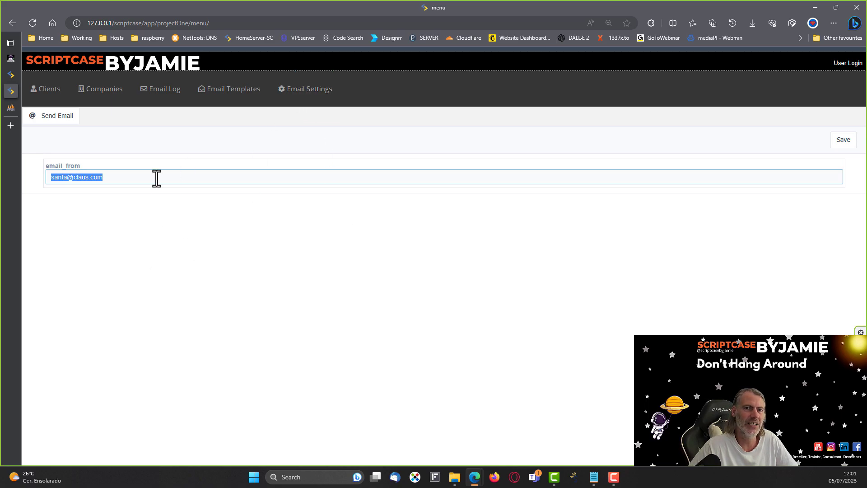
pyautogui.click(44, 90)
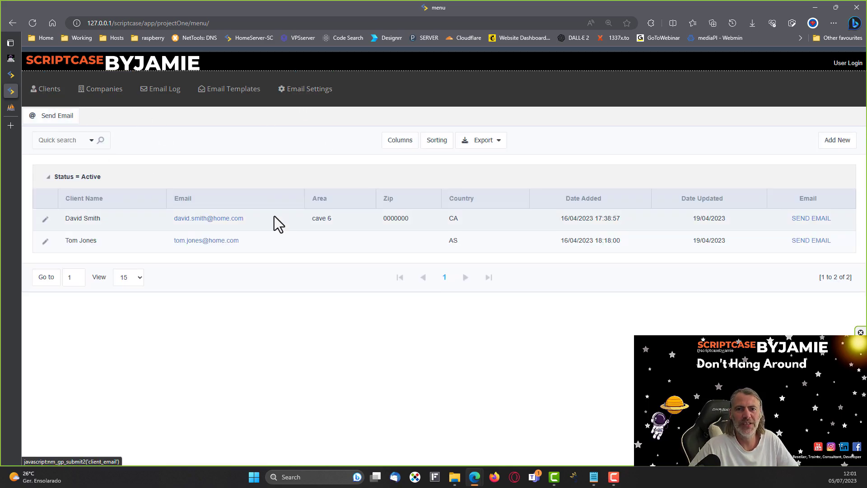
pyautogui.click(803, 223)
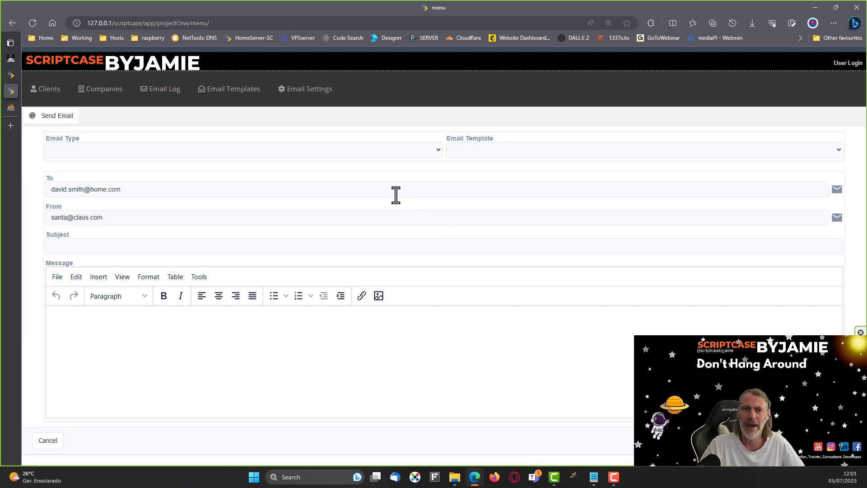
# Return to the Clients grid and show its available export formats
pyautogui.click(45, 92)
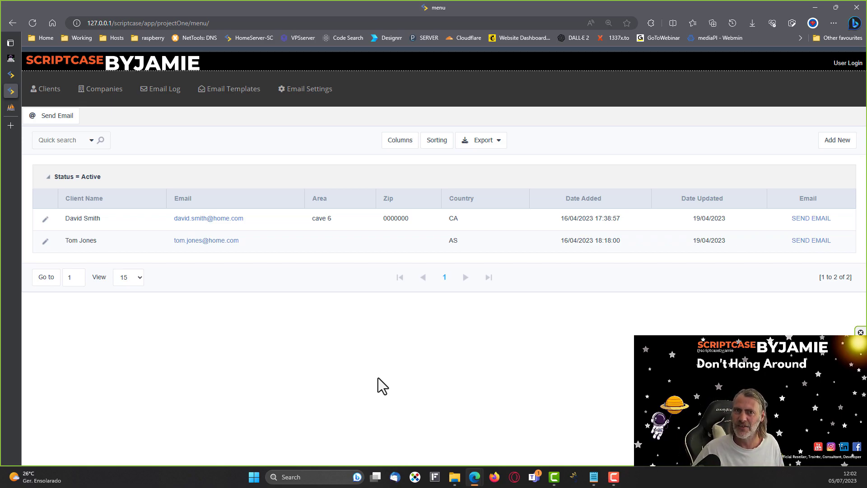
pyautogui.click(483, 141)
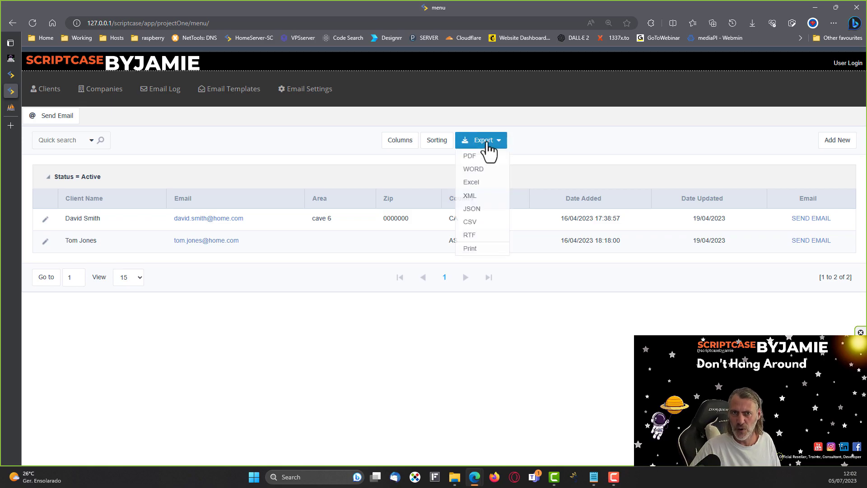